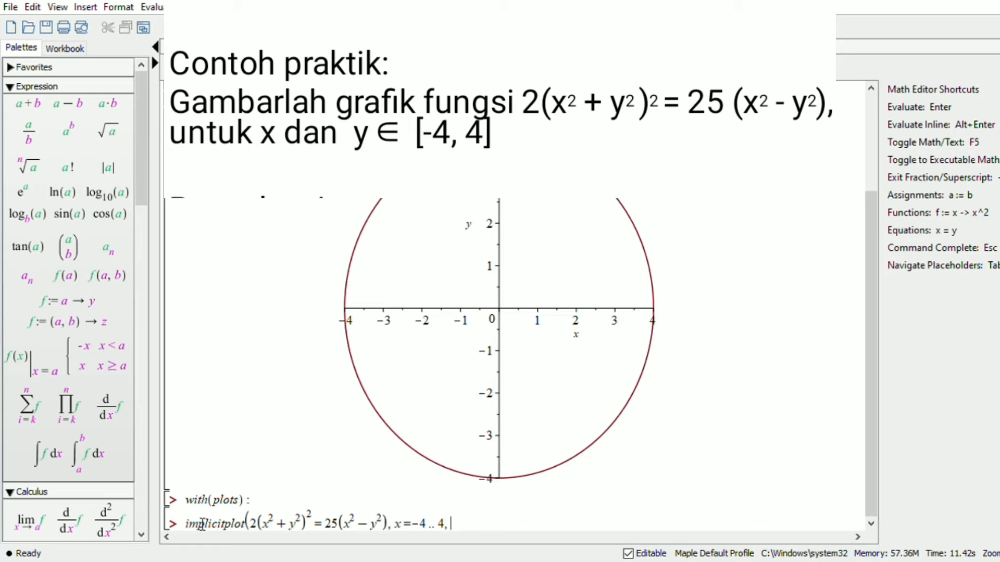
- Complete the implicitplot command with the range y = -4..4, evaluate it, and shrink the resulting plot
type("y = -")
type("4 .. ")
type("4)")
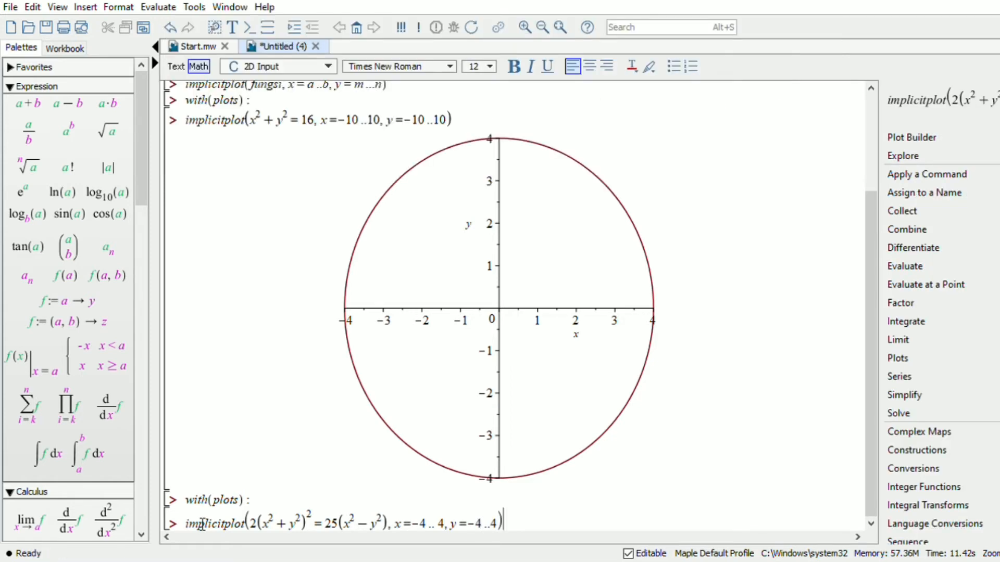
key("Return")
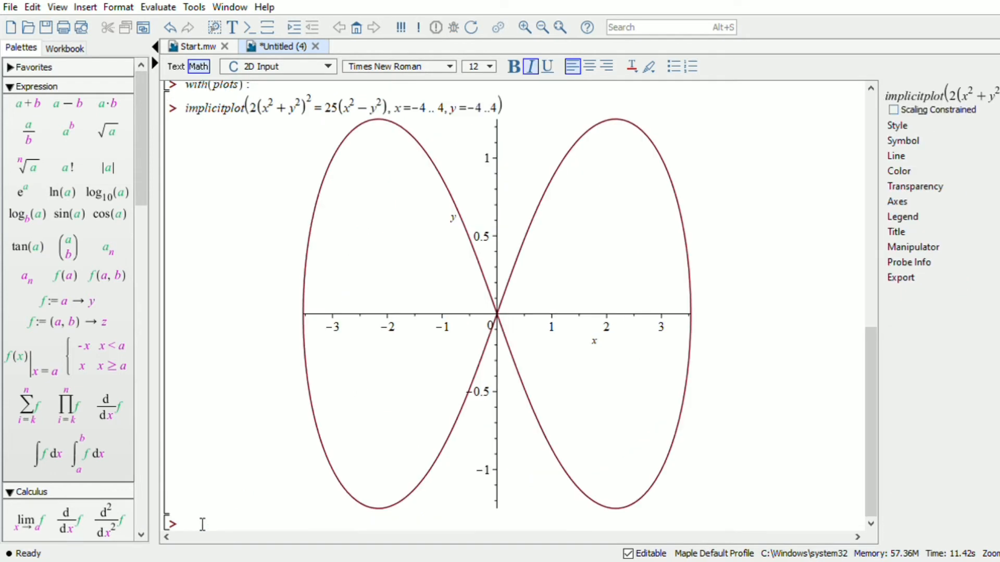
left_click(454, 386)
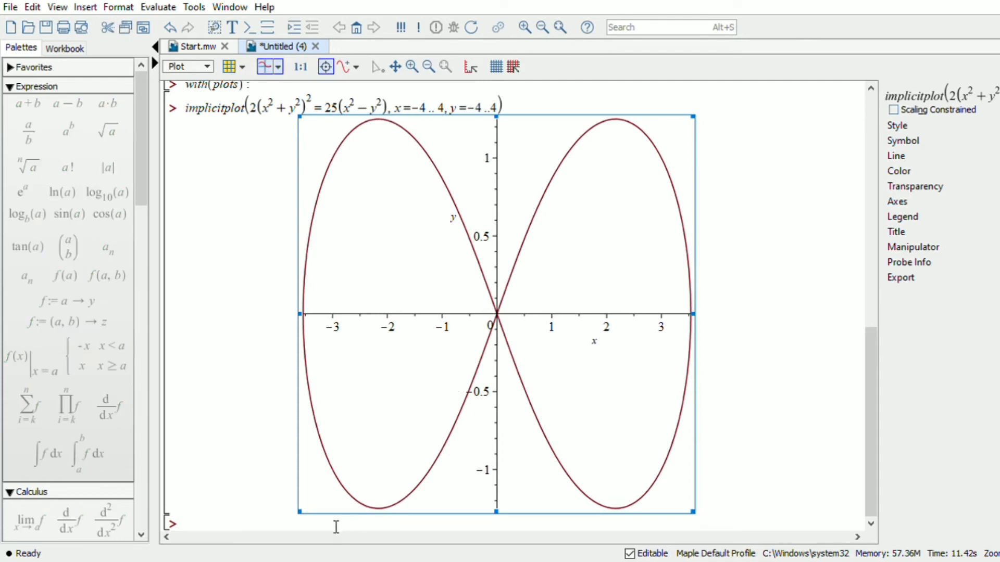
left_click_drag(305, 516, 375, 423)
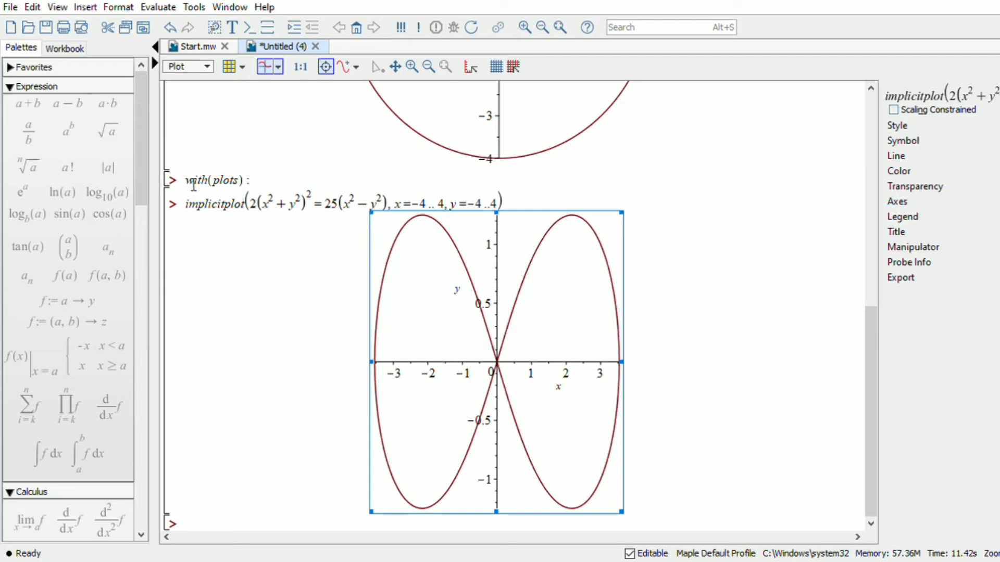
- Copy the with(plots) and implicitplot commands to the empty prompt below the plot
left_click_drag(193, 184, 526, 215)
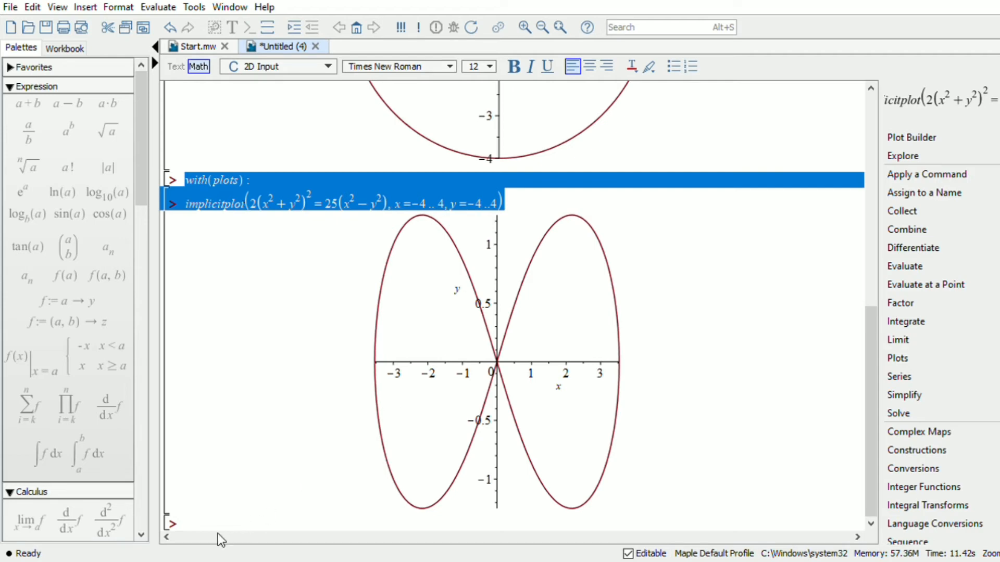
left_click(198, 527)
type("with(plots): implicitplot(2(x^2+y^2)^2 = 25(x^2-y^2), x=-4..4, y=-4..4)")
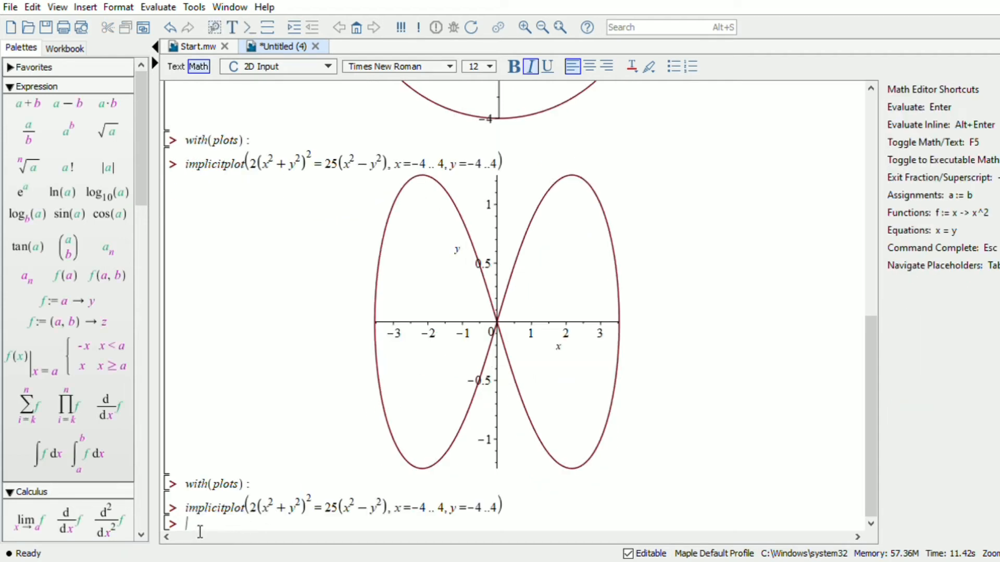
- Evaluate the copied implicitplot command with the option numpoints = 1000 added, and shrink the resulting plot
left_click(500, 517)
type(", ")
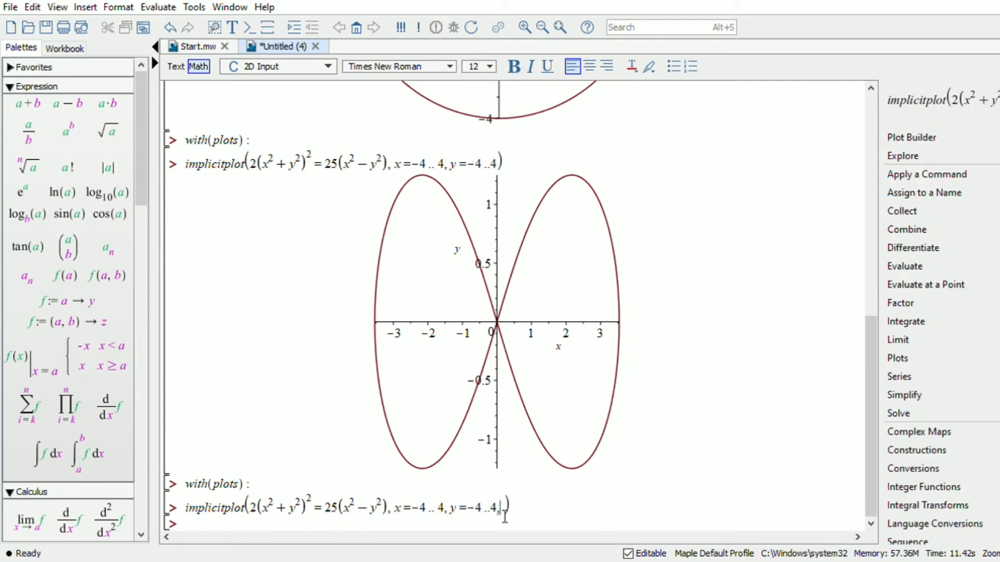
type("numpoin")
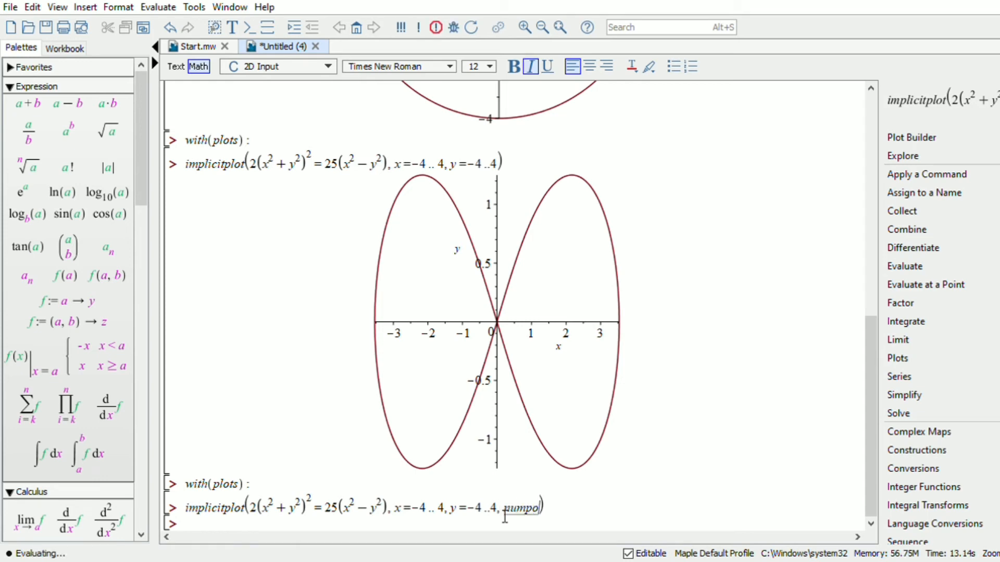
type("ts ")
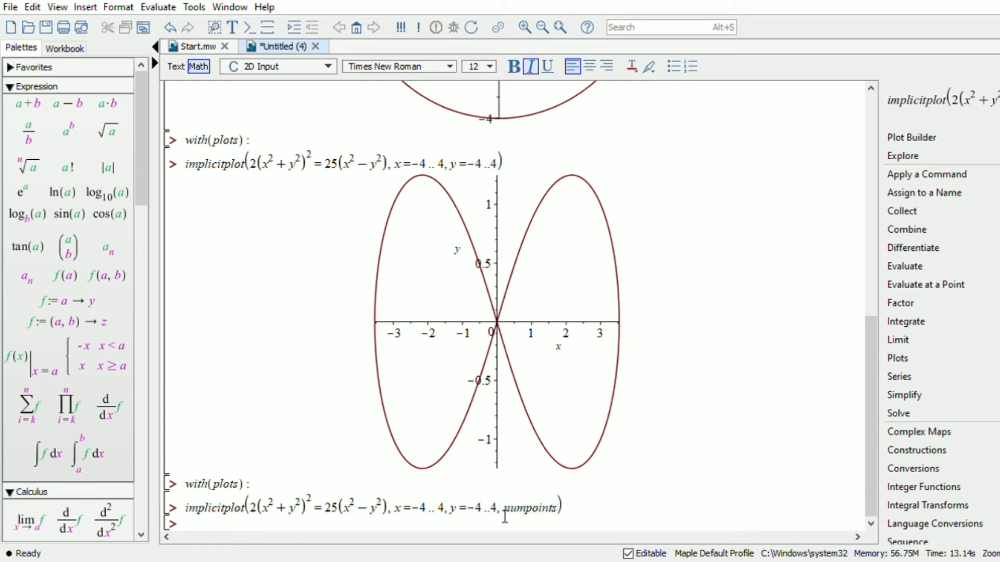
type("= 1000")
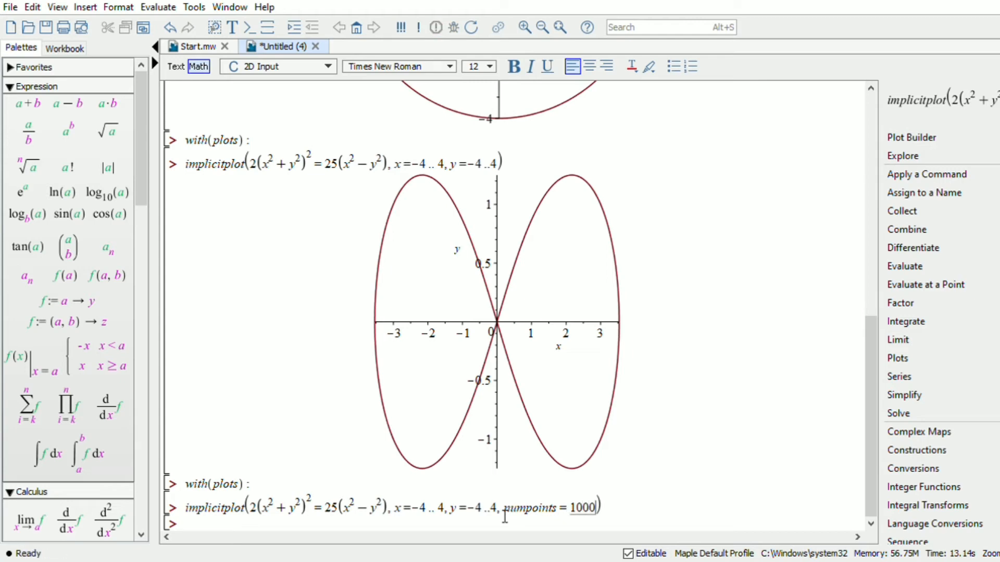
key("Return")
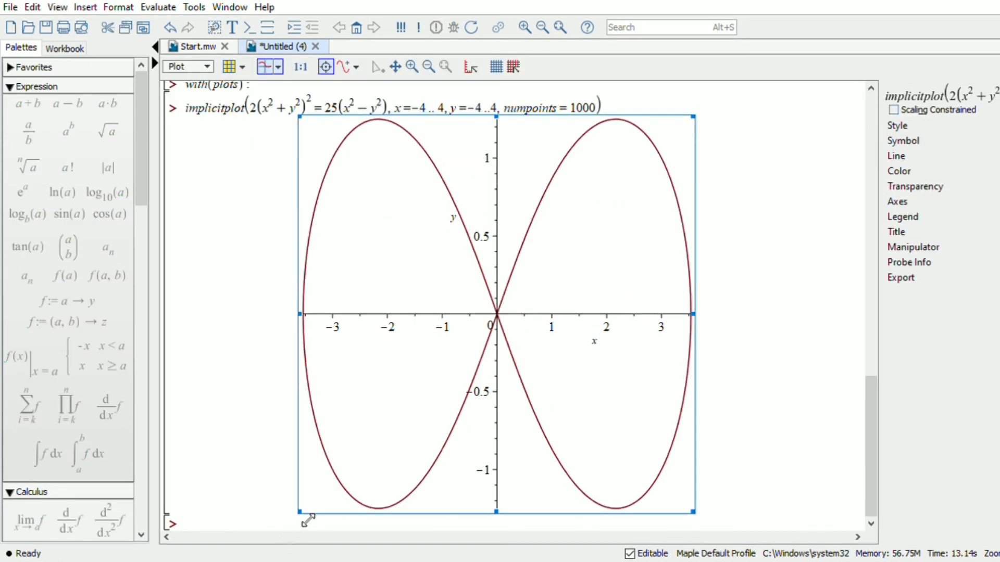
left_click_drag(306, 520, 373, 467)
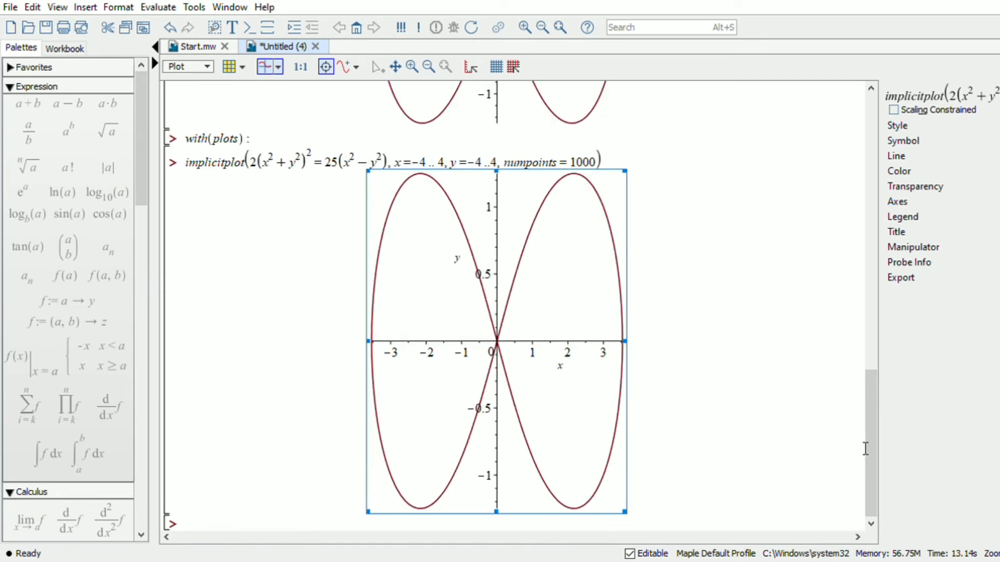
mouse_move(872, 445)
left_mouse_down()
mouse_move(877, 312)
mouse_move(880, 447)
left_mouse_up()
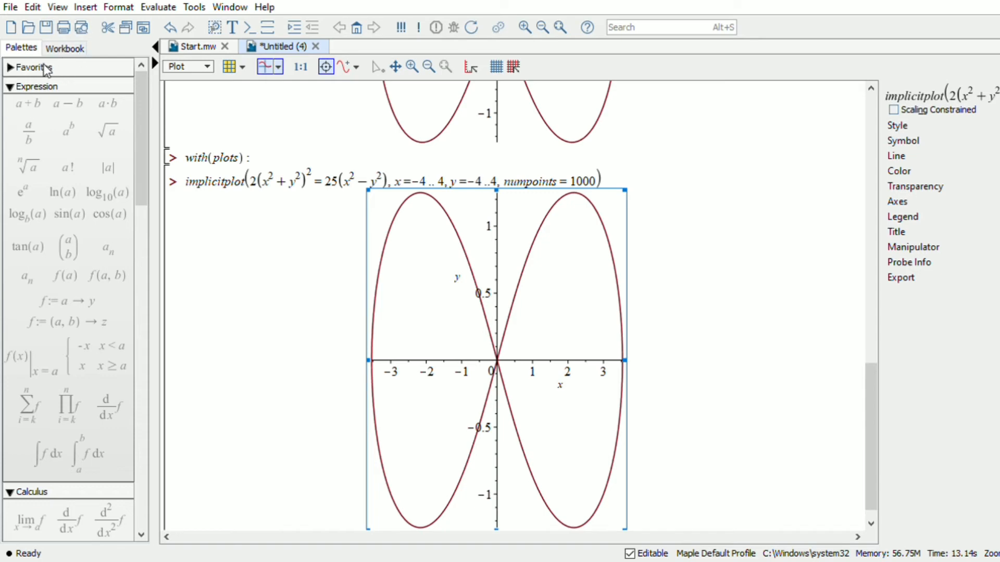
- Create a new document with an execution prompt and define the function f := (x) -> x^2
left_click(11, 28)
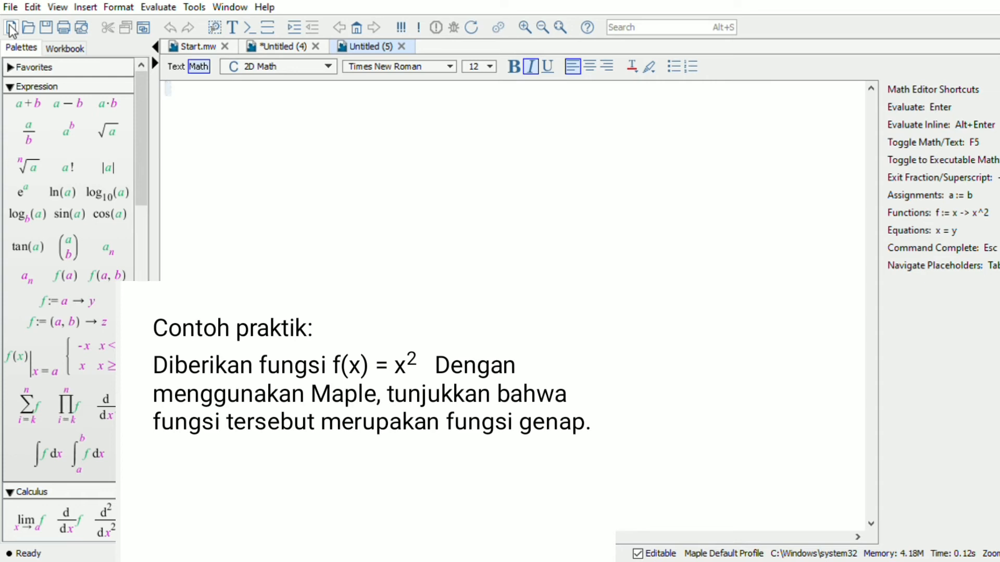
left_click(248, 27)
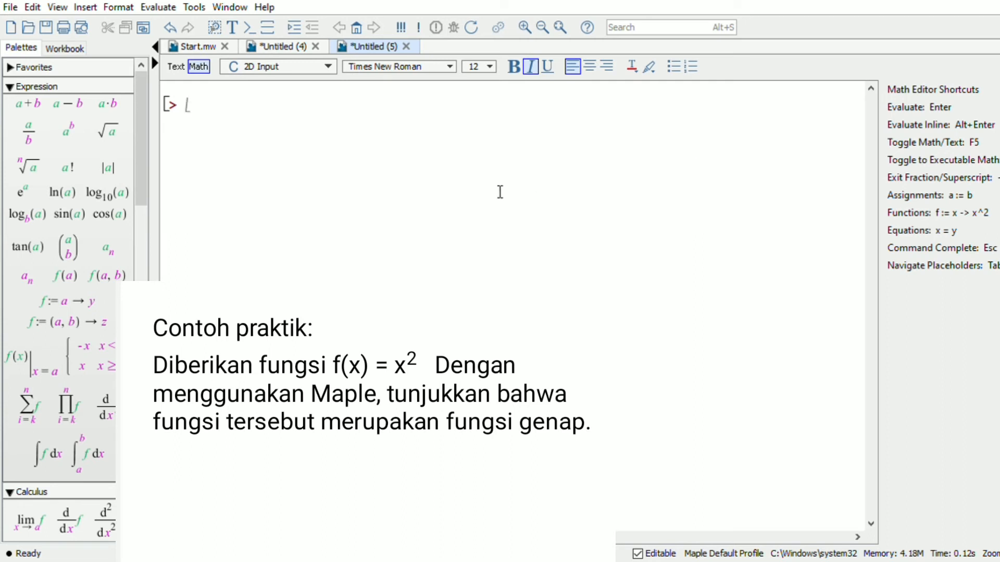
type("f")
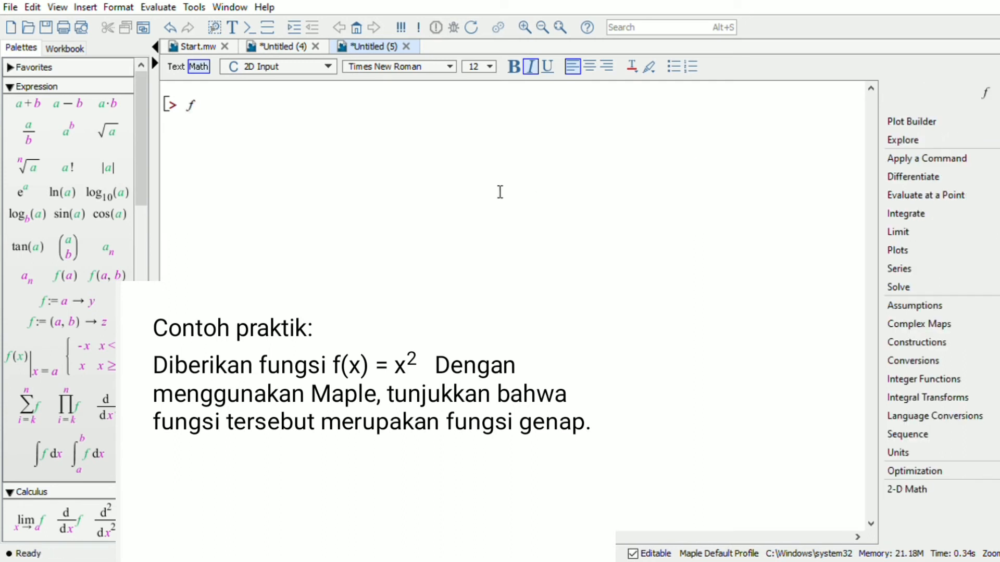
type(";")
key("BackSpace")
type(":=(")
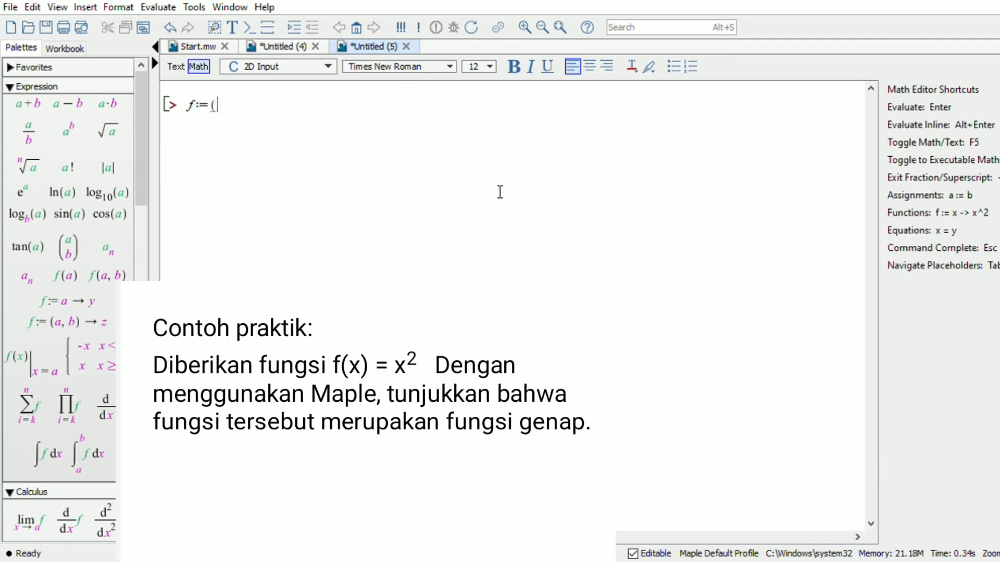
type("x")
key("BackSpace")
type("x)")
type("-")
type(">")
type("x^")
type("2")
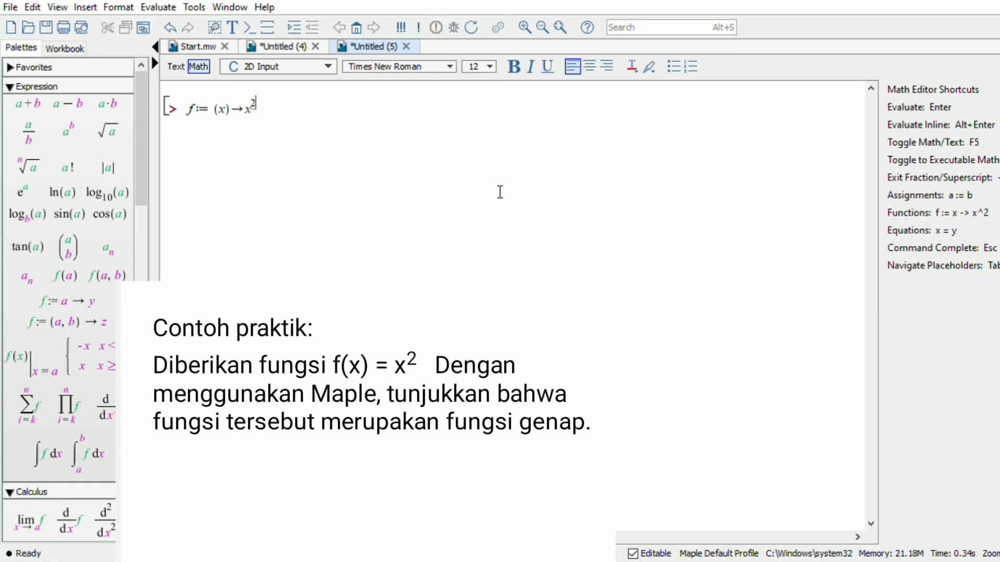
key("Right")
key("Return")
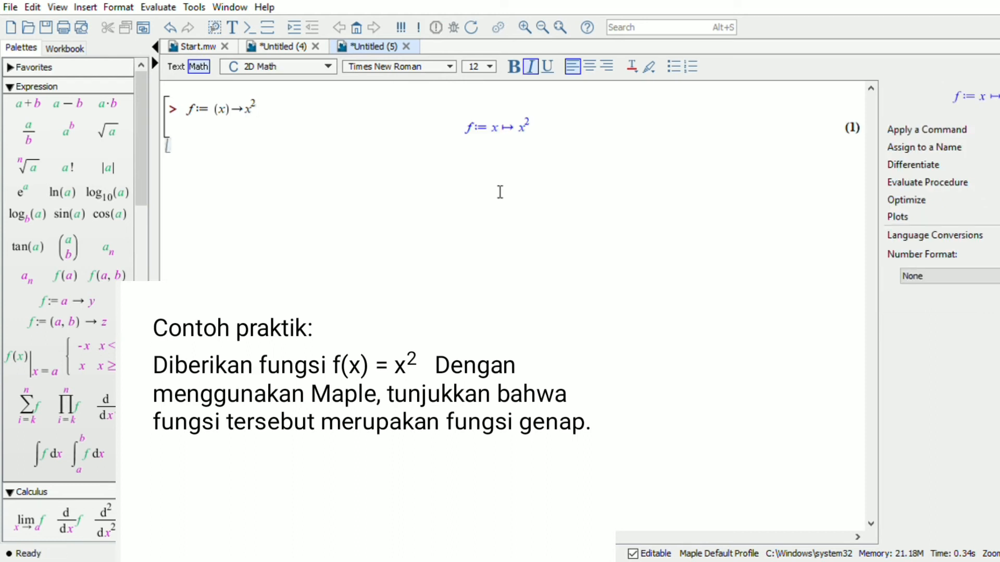
- Evaluate f(-x) at a new prompt and compare its output with the expression in the function definition
left_click(247, 34)
type("f(")
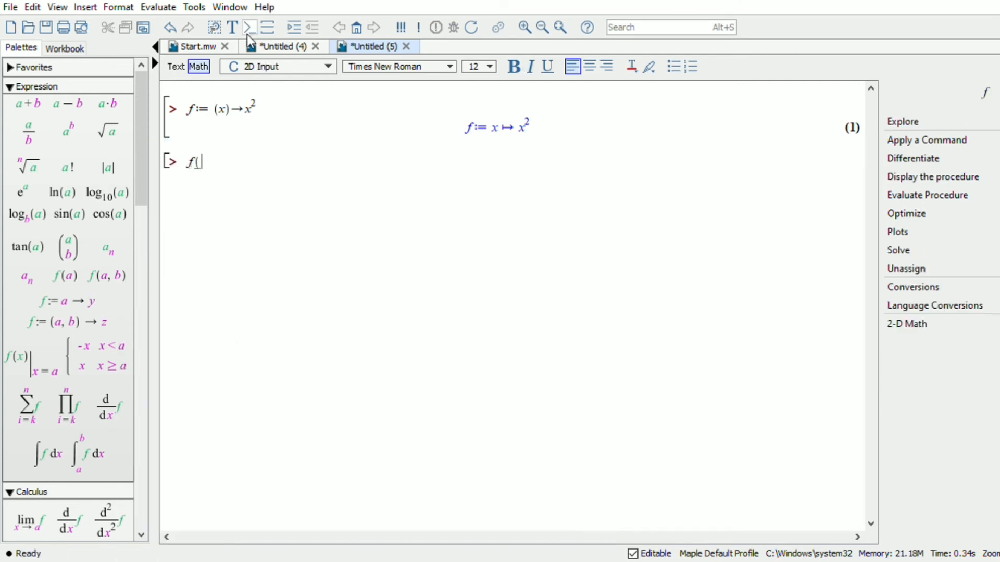
type("-x)")
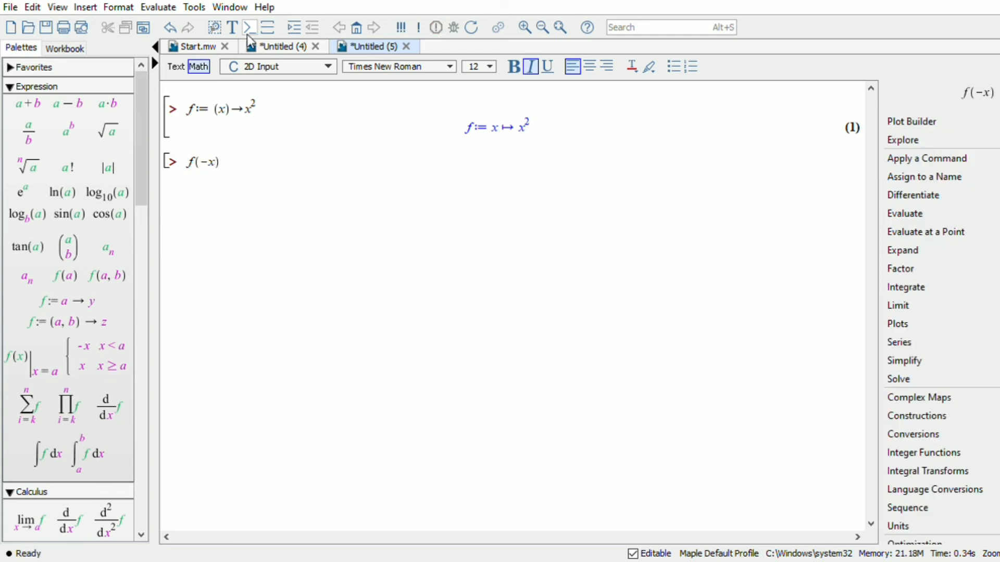
key("Return")
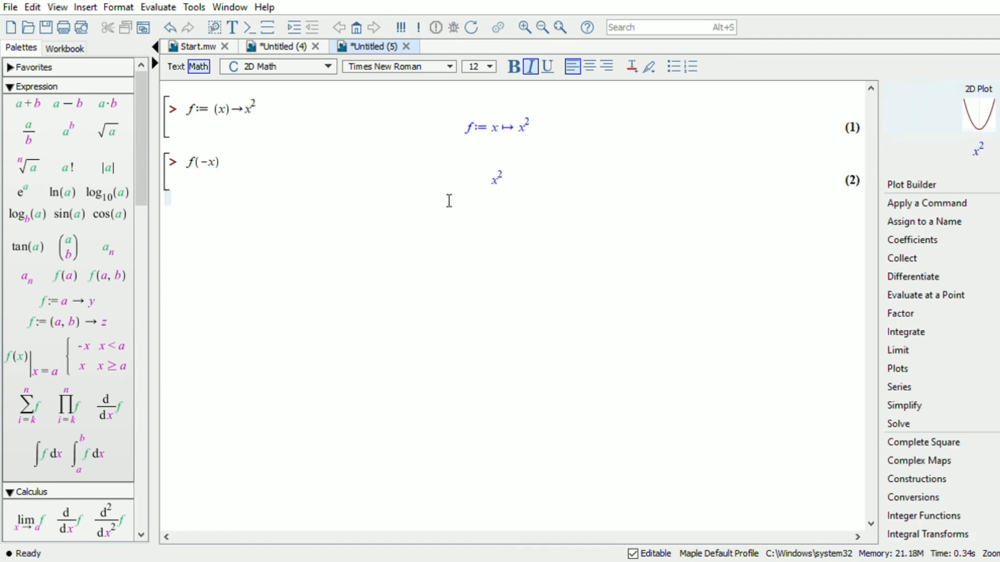
double_click(503, 183)
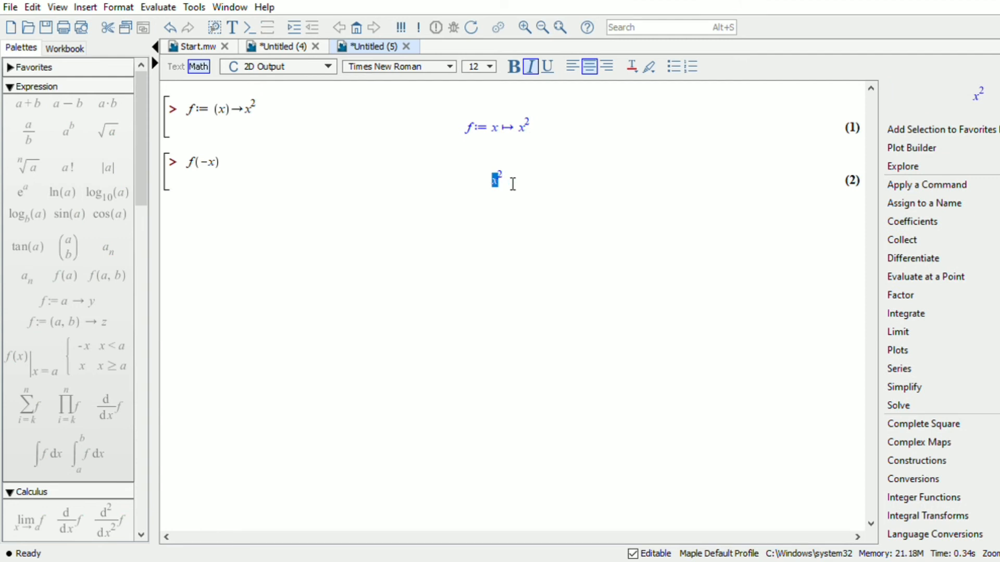
left_click(513, 184)
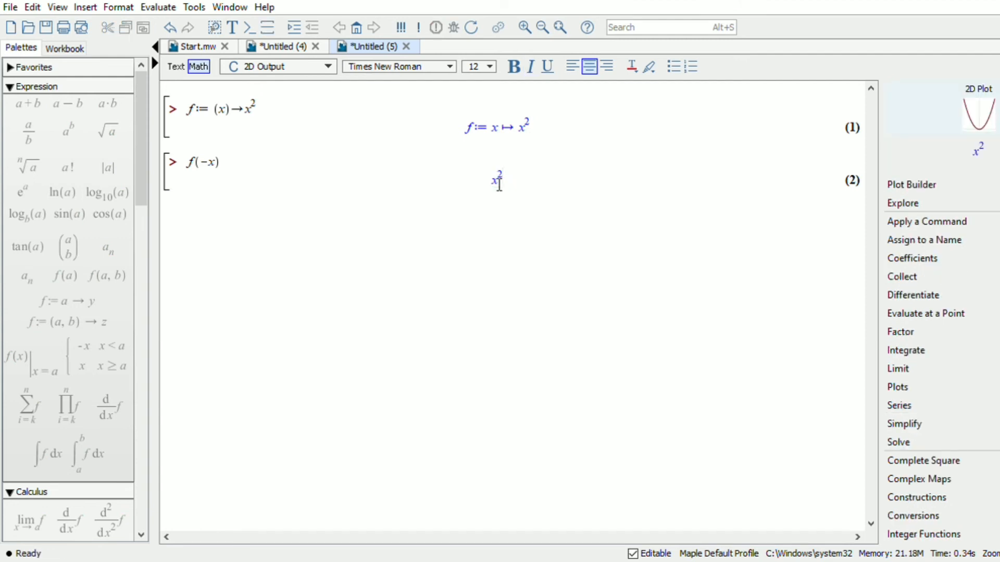
double_click(499, 184)
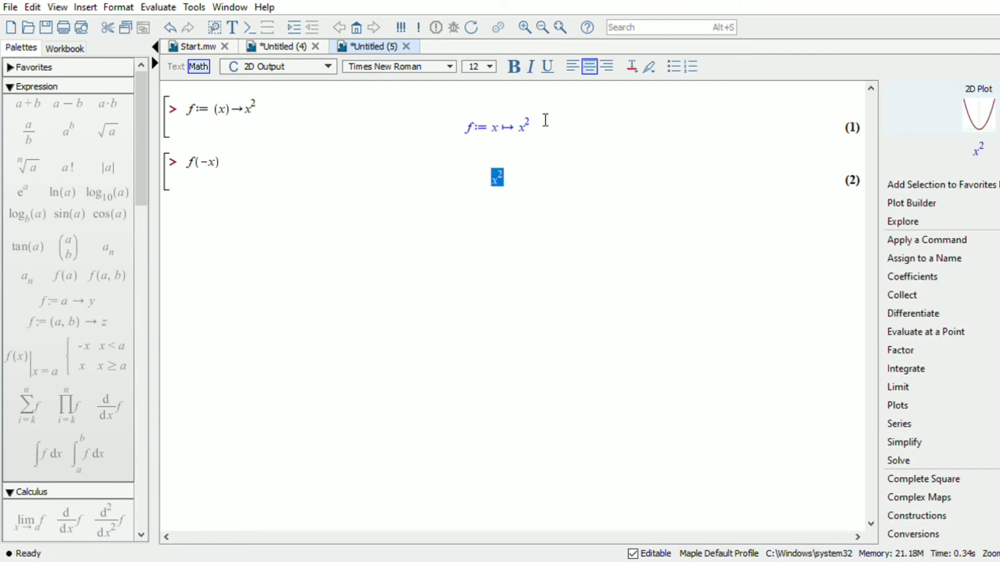
double_click(526, 131)
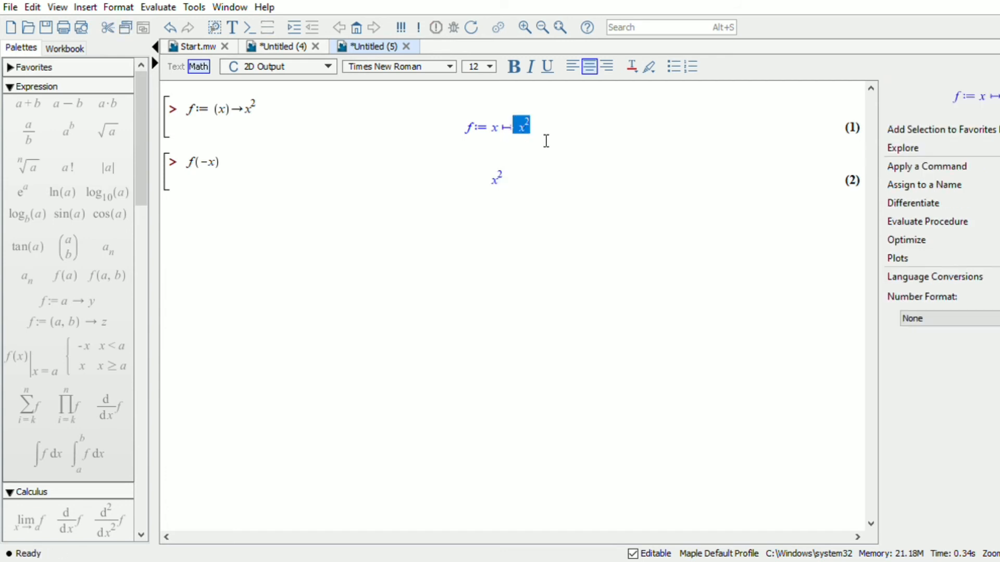
- Plot the function with plot(x^2) at a new prompt below the f(-x) result
left_click(280, 232)
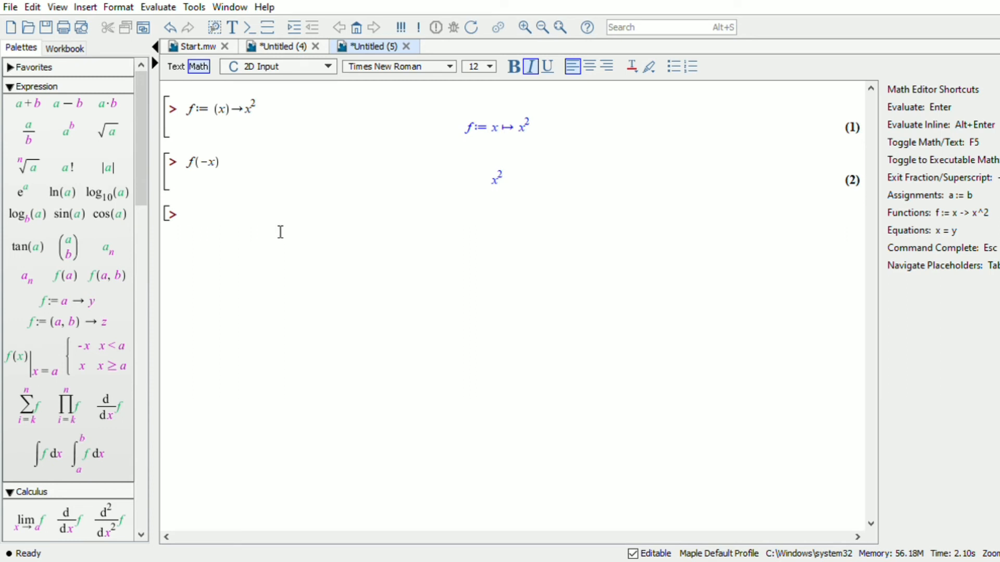
type("plo")
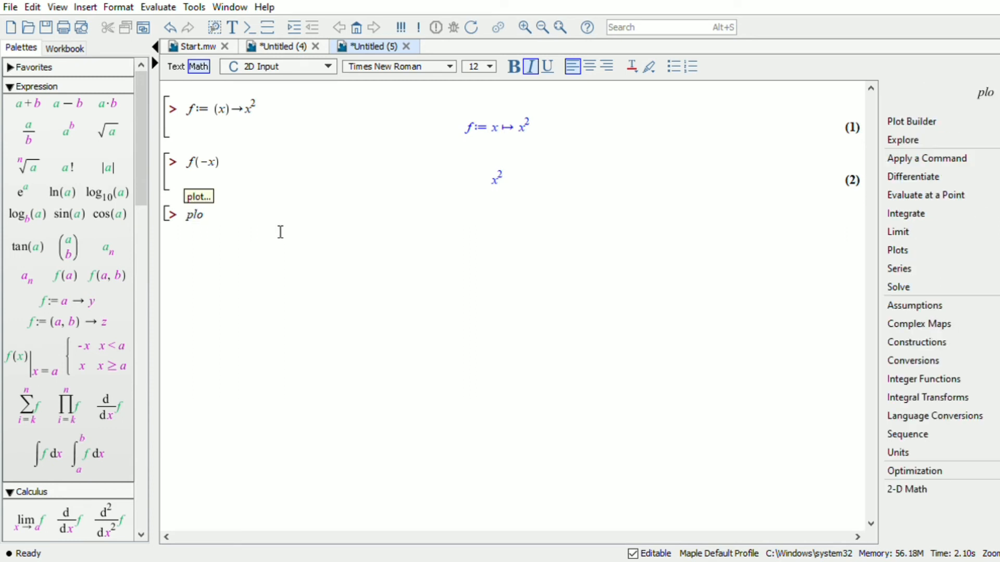
type("t(x")
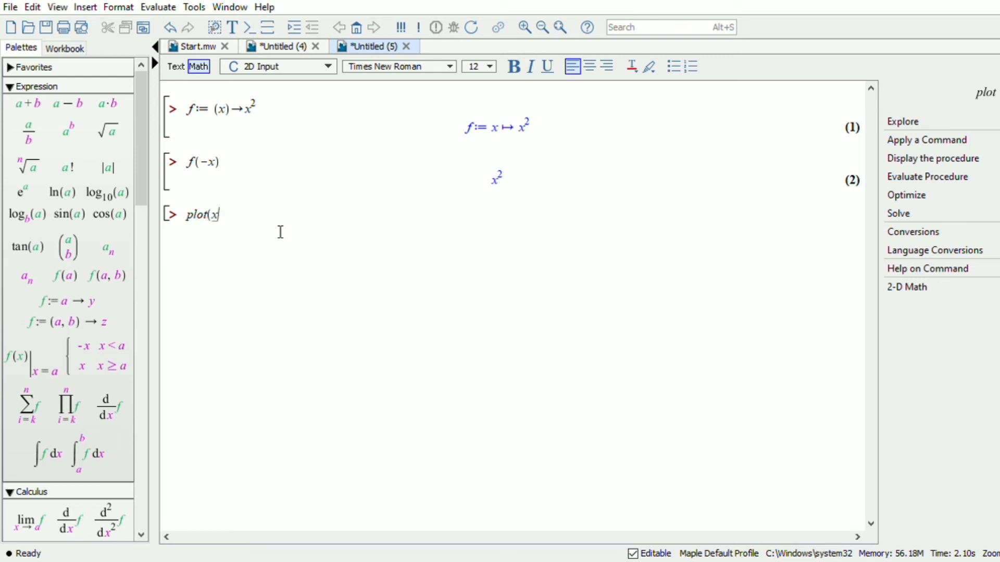
type("^")
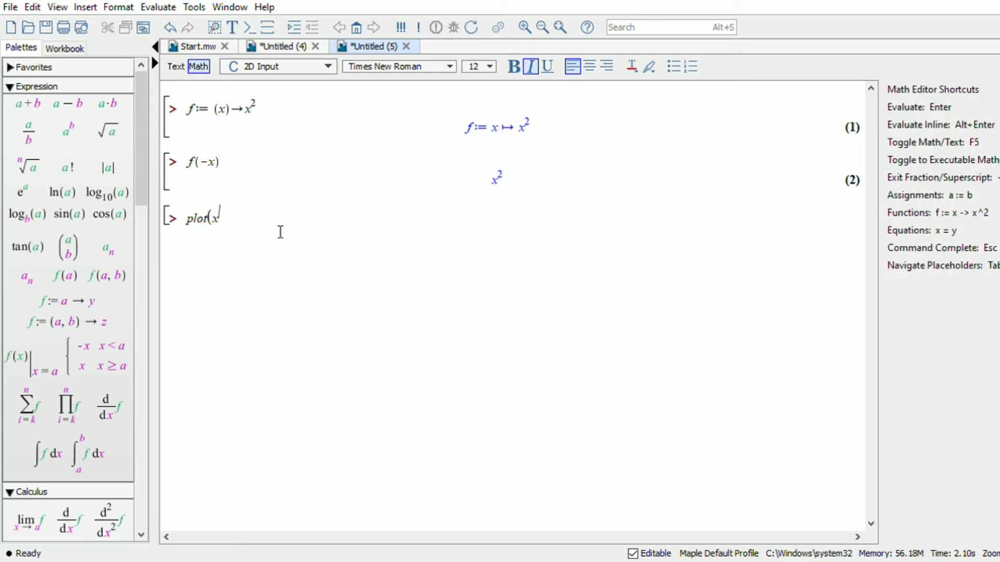
type("2")
key("Right")
type(")")
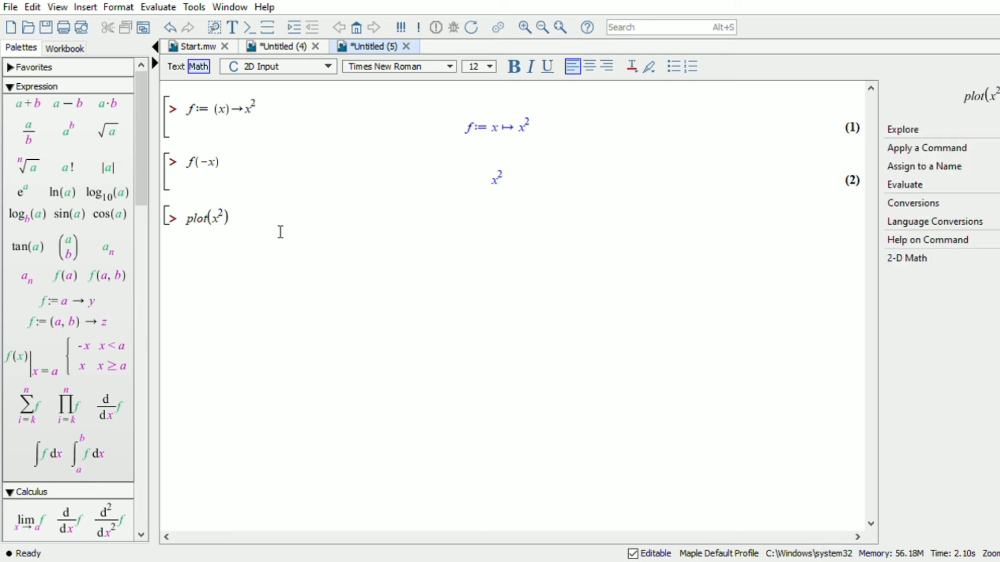
key("Return")
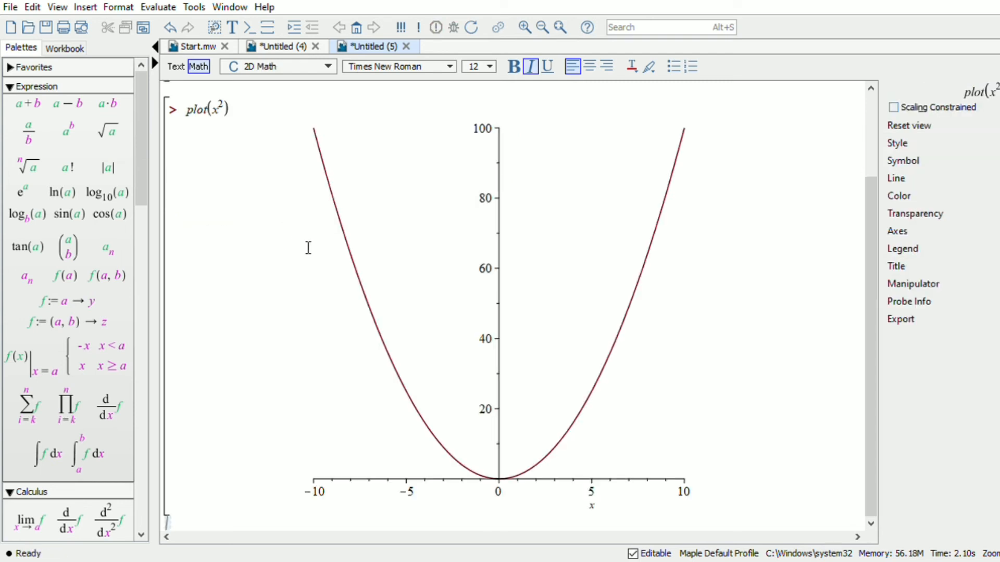
- Shrink the x^2 plot proportionally to about two thirds of its width
left_click(354, 336)
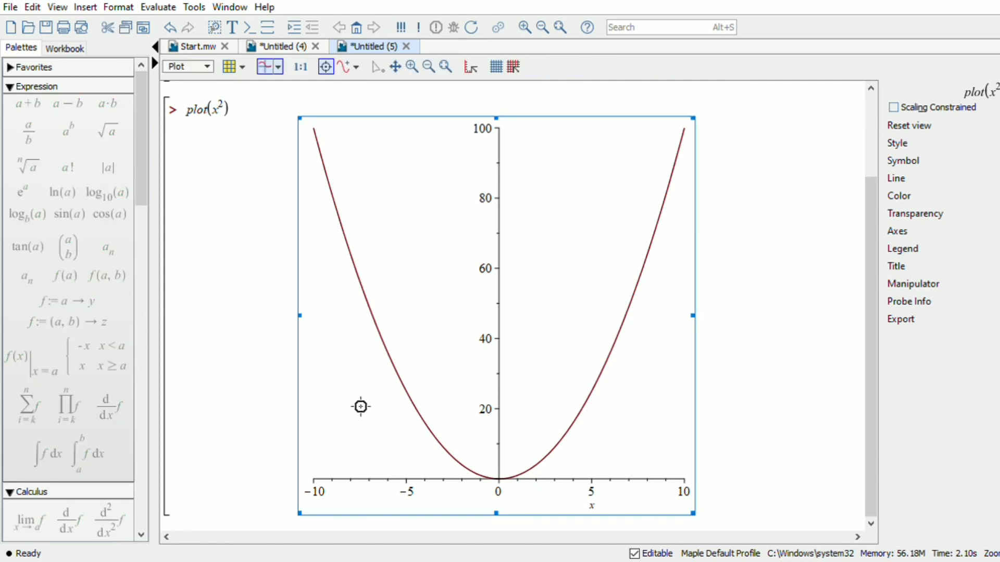
left_click(305, 521)
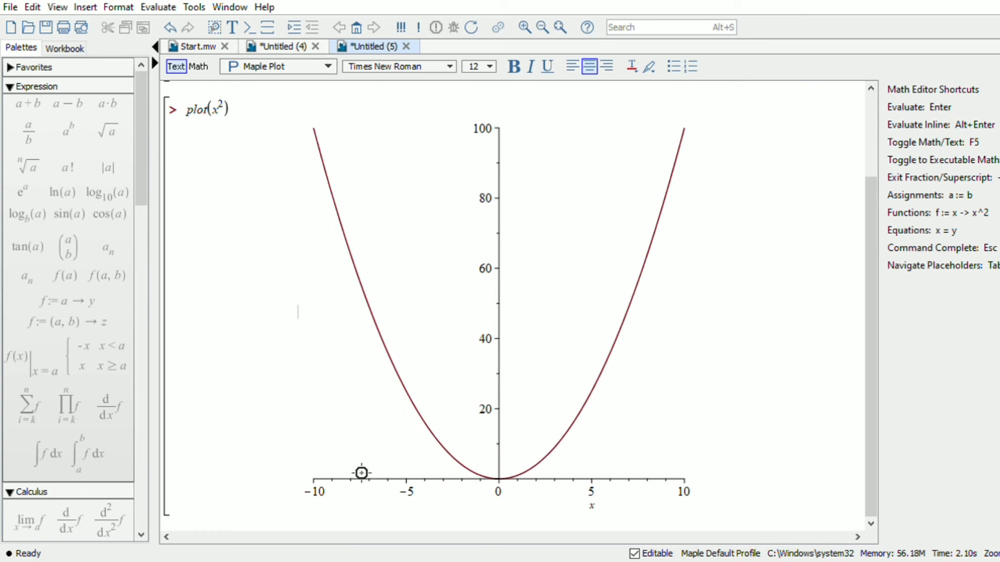
left_click(343, 489)
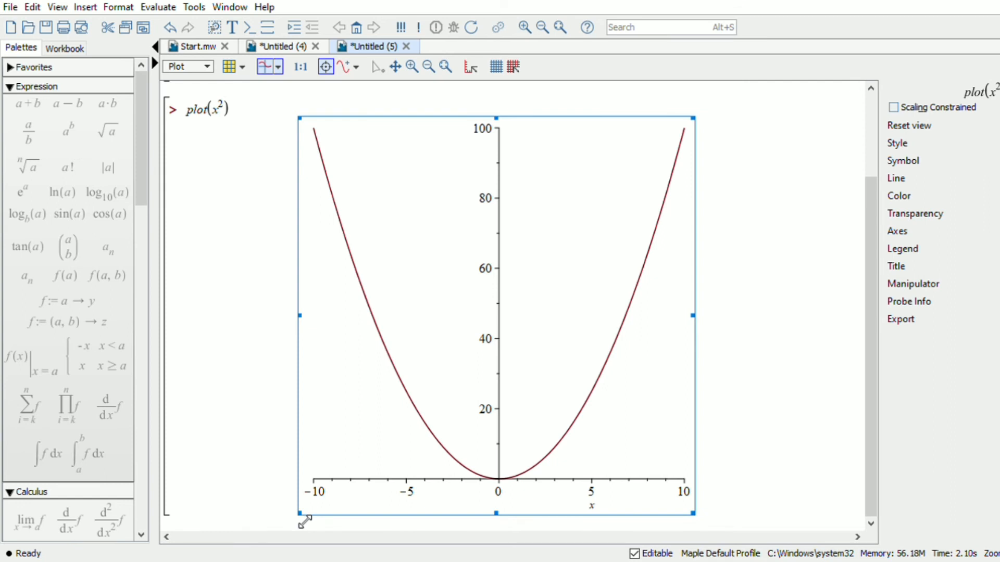
left_click_drag(305, 522, 368, 468)
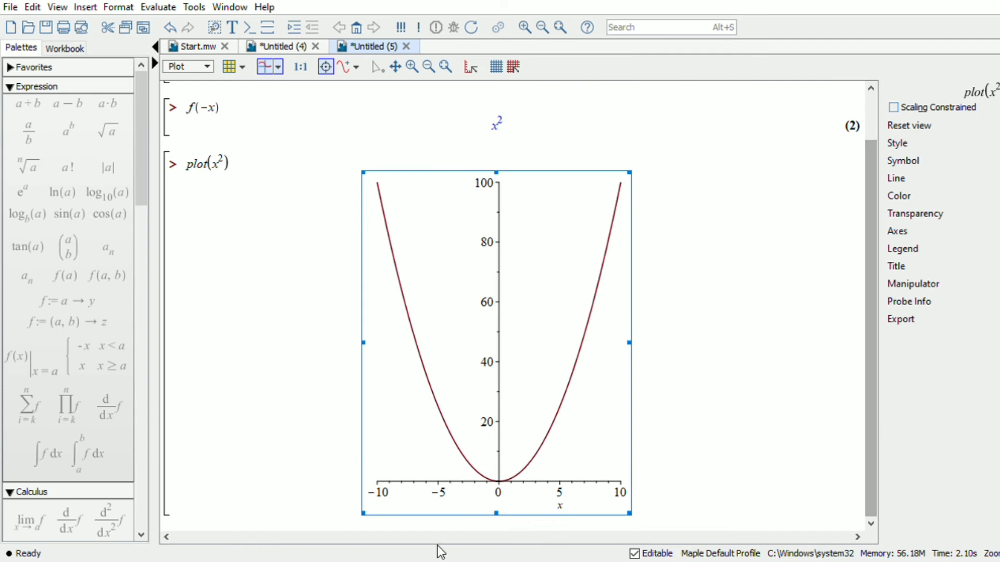
- Define the function f := (x) -> x^3 at a new execution prompt below the x^2 plot
left_click(185, 529)
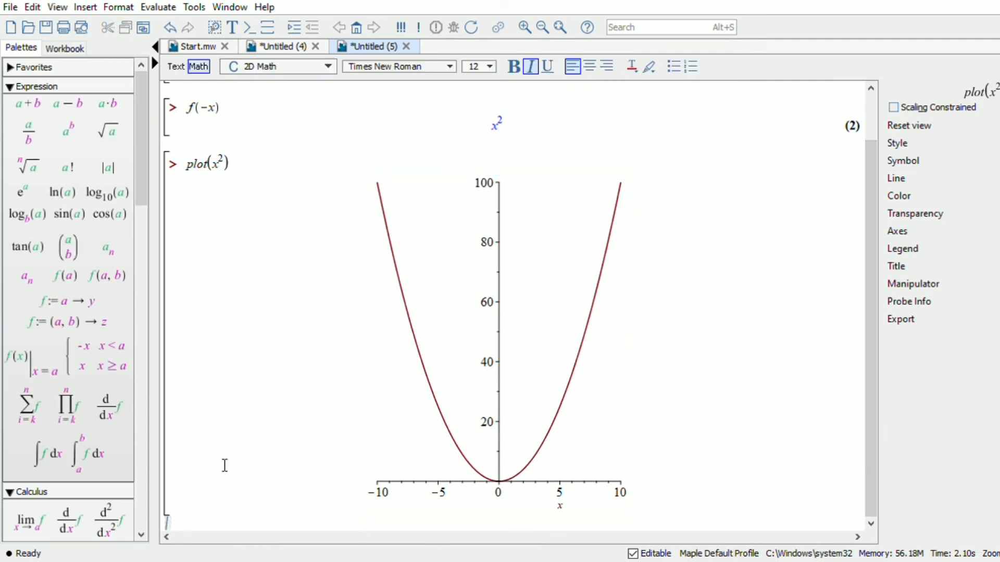
left_click(252, 26)
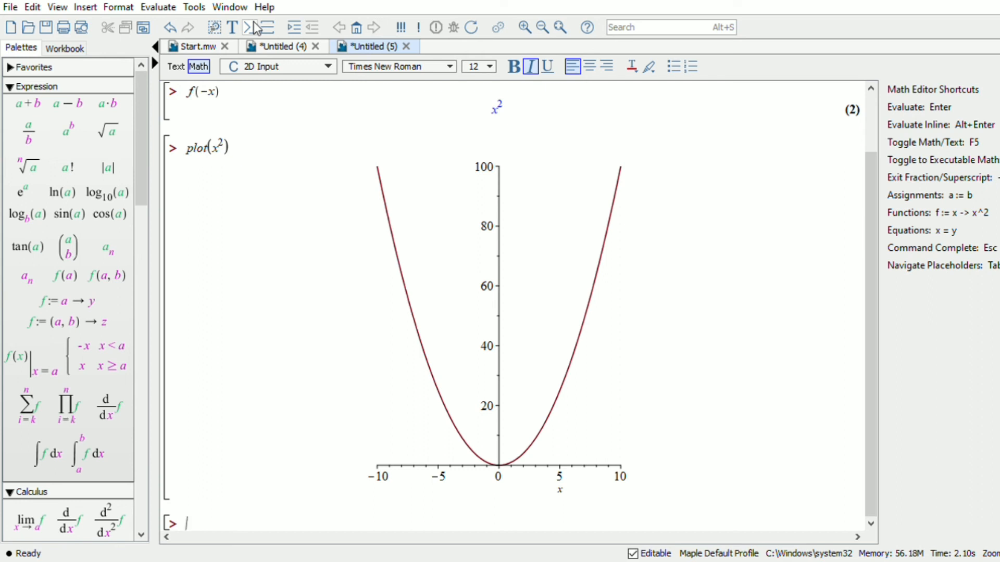
type("f")
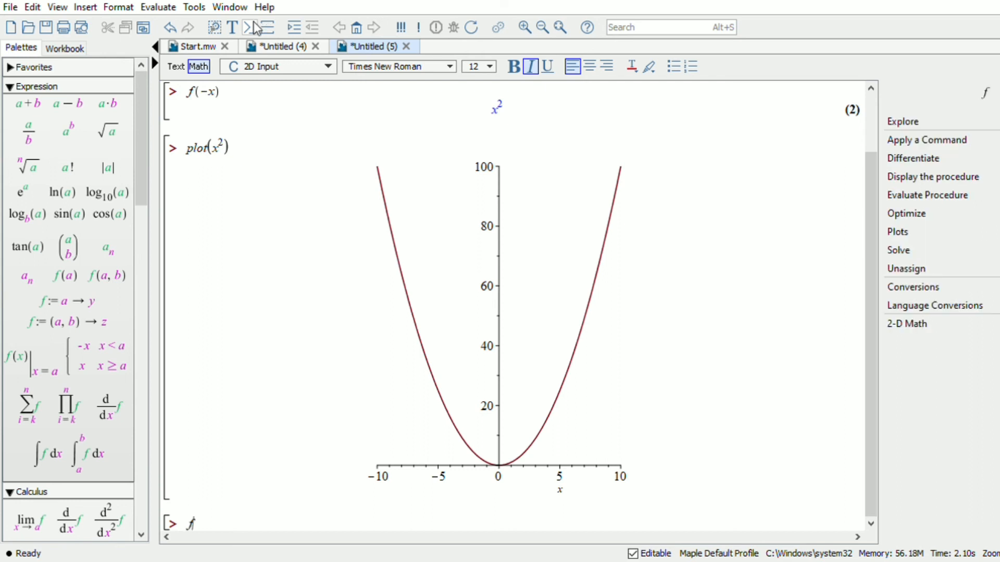
type(":= ")
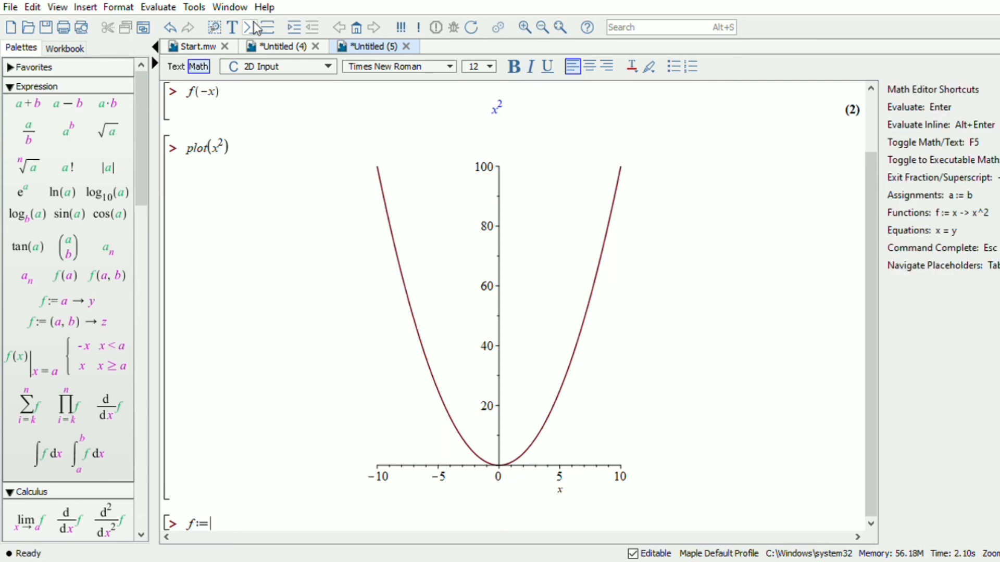
type("(X")
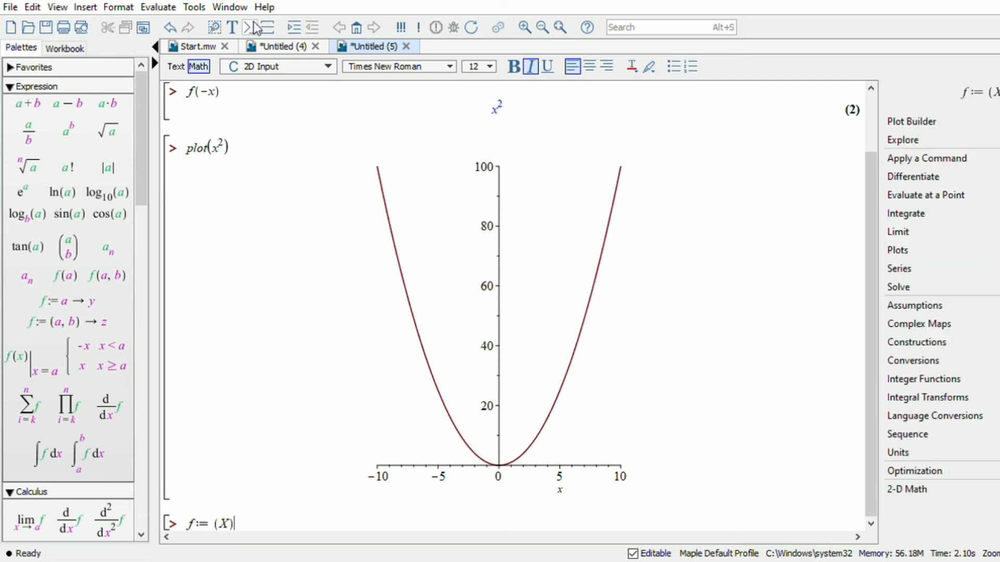
key("BackSpace")
type("x")
type(")")
type("->")
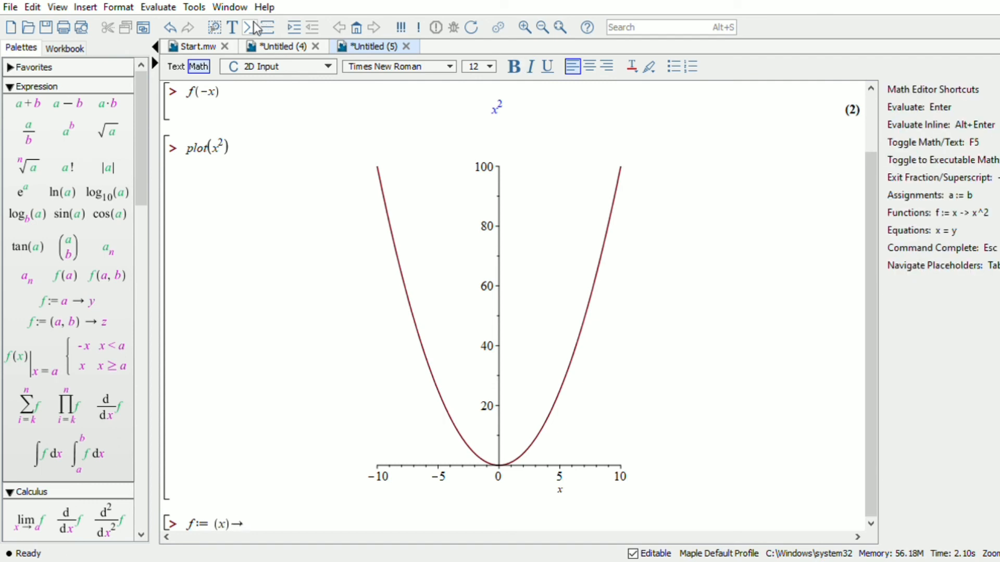
type("x^3")
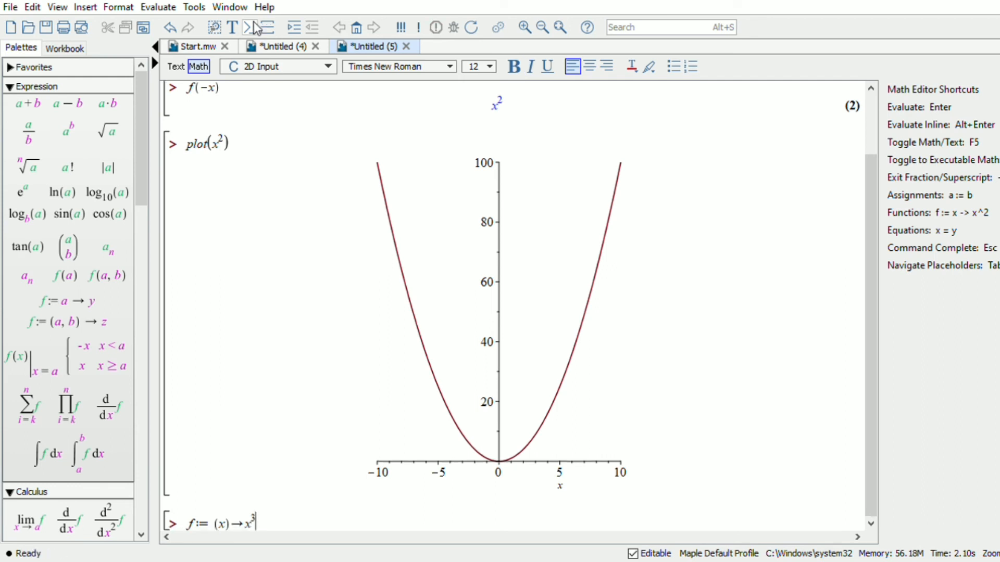
key("Return")
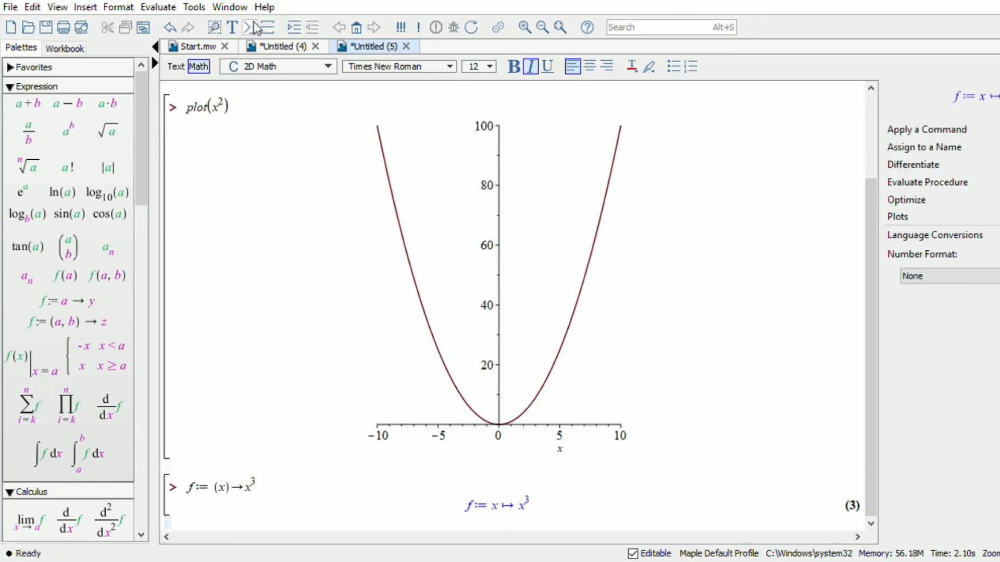
- Evaluate -f(x) directly below the definition of the cubic function
type("-f")
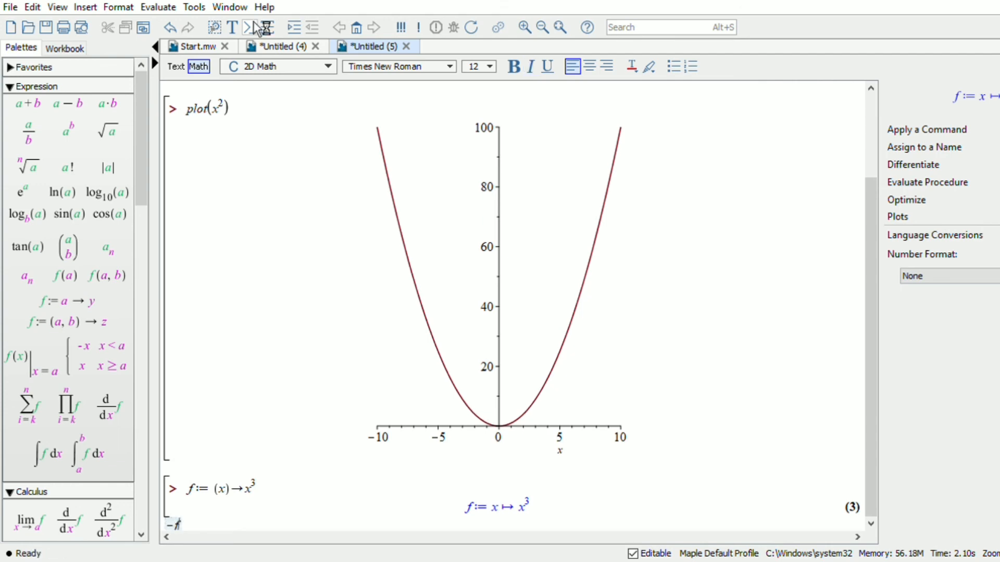
type("(x)")
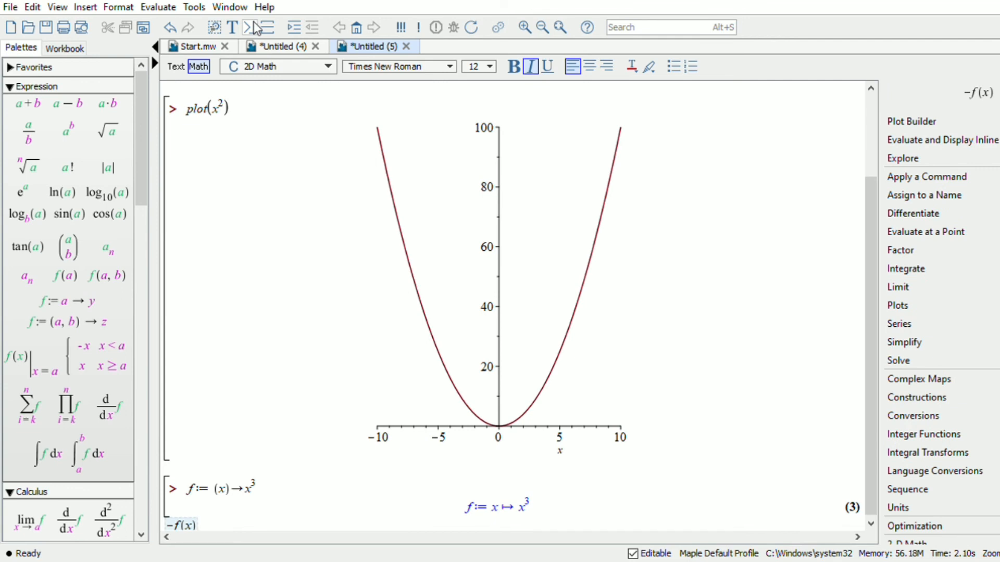
key("Return")
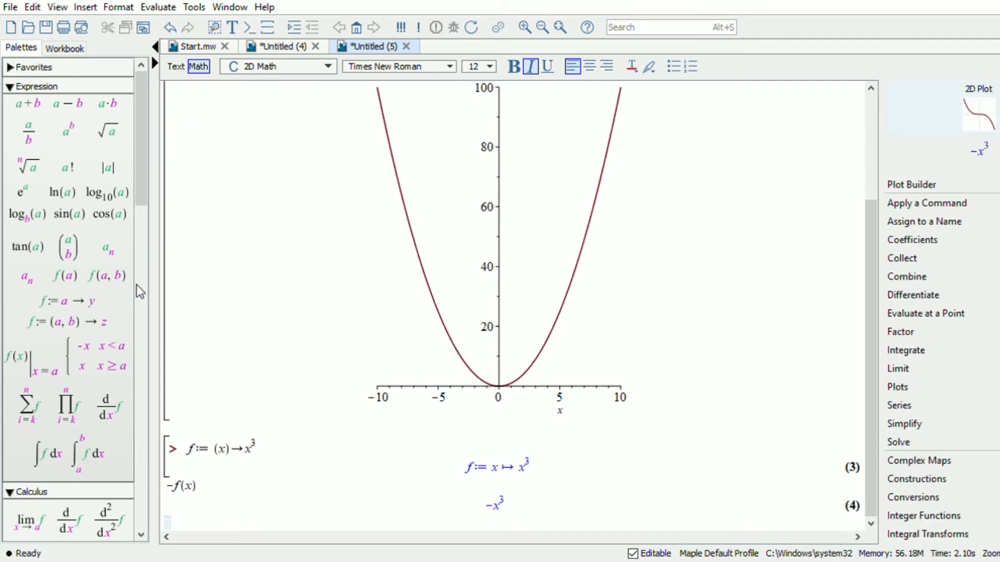
- Insert an execution prompt below the -f(x) result and evaluate f(-x) on the line under it
left_click(206, 493)
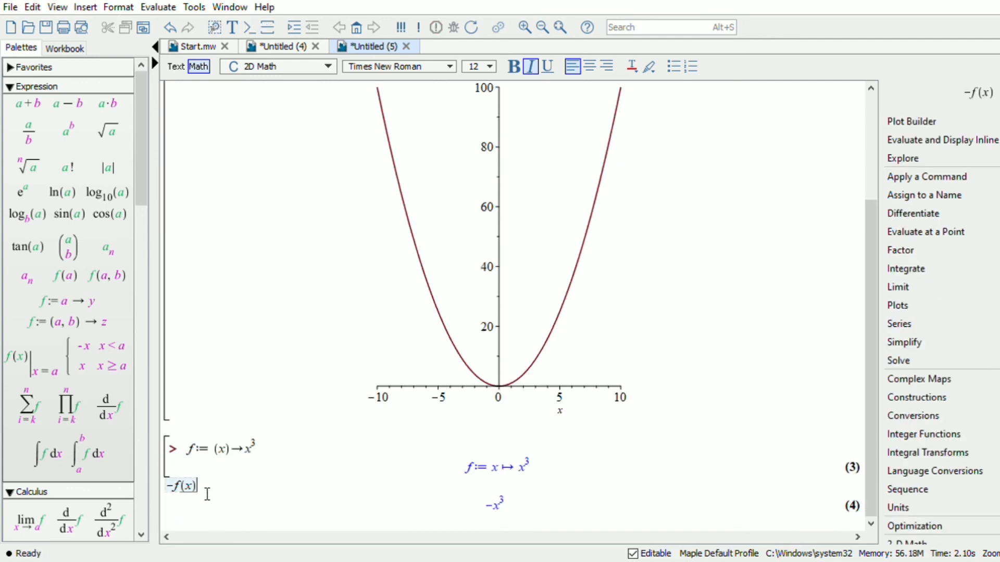
left_click(248, 29)
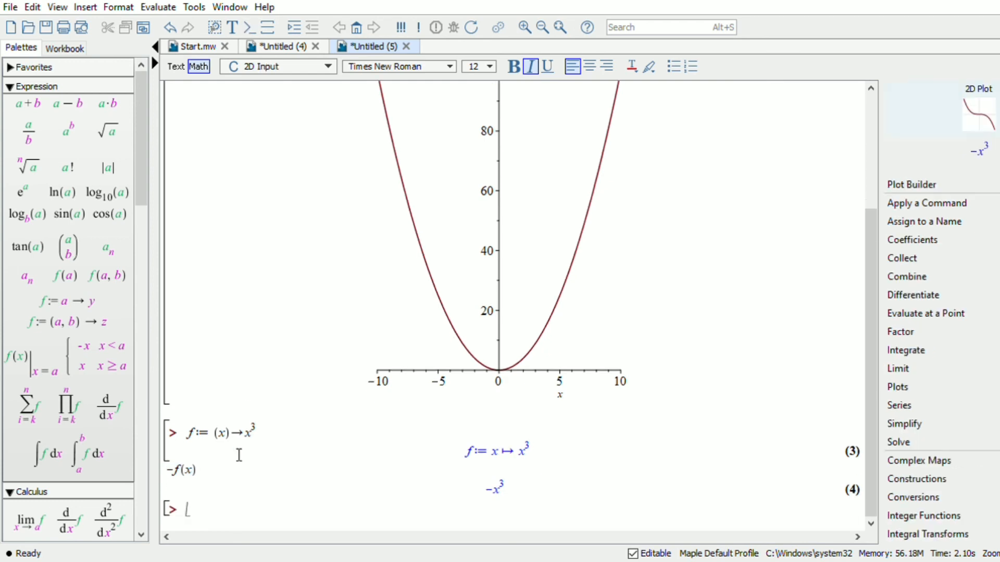
double_click(206, 473)
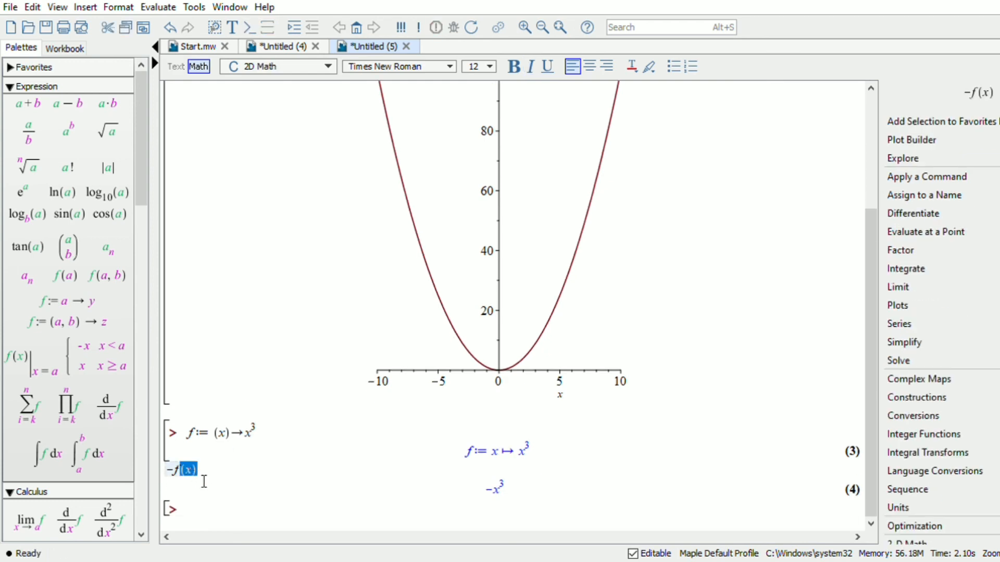
left_click_drag(204, 482, 209, 485)
left_click(209, 485)
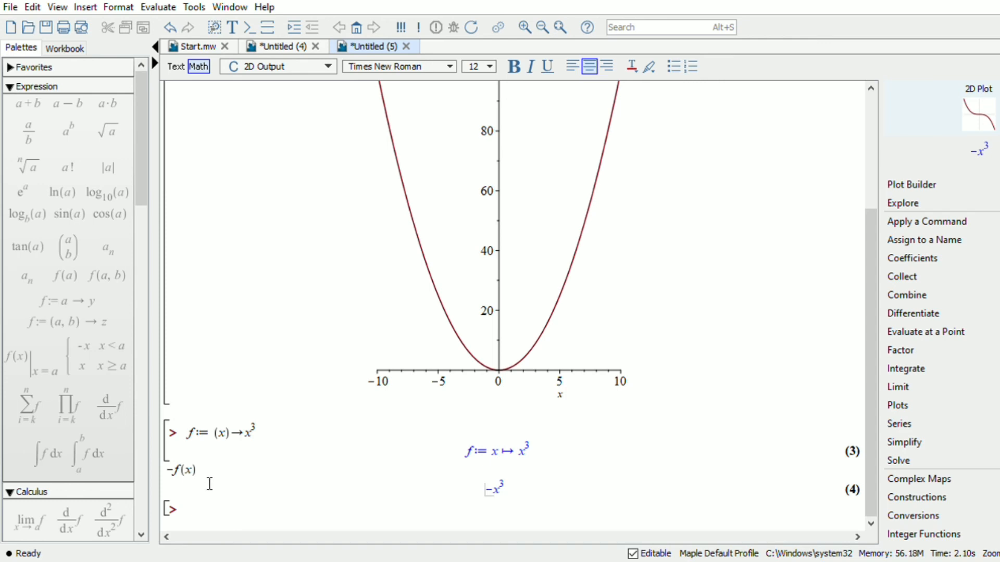
left_click(208, 475)
key("Return")
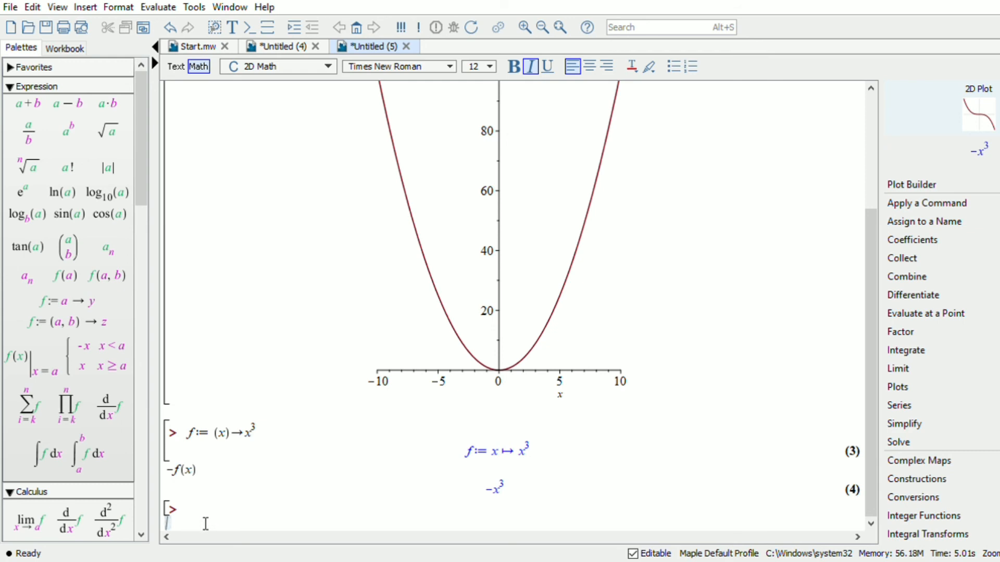
type("f(")
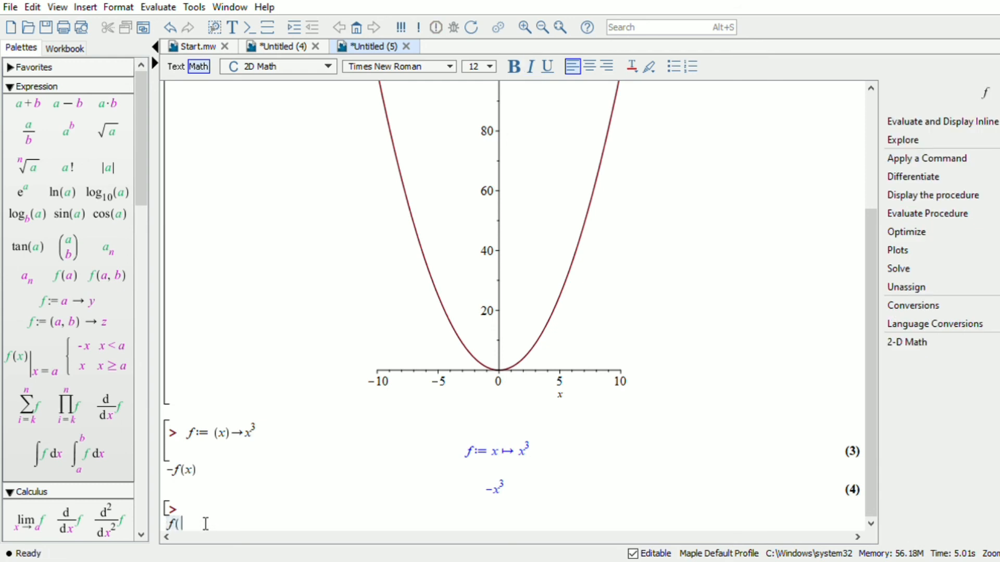
type("-x)")
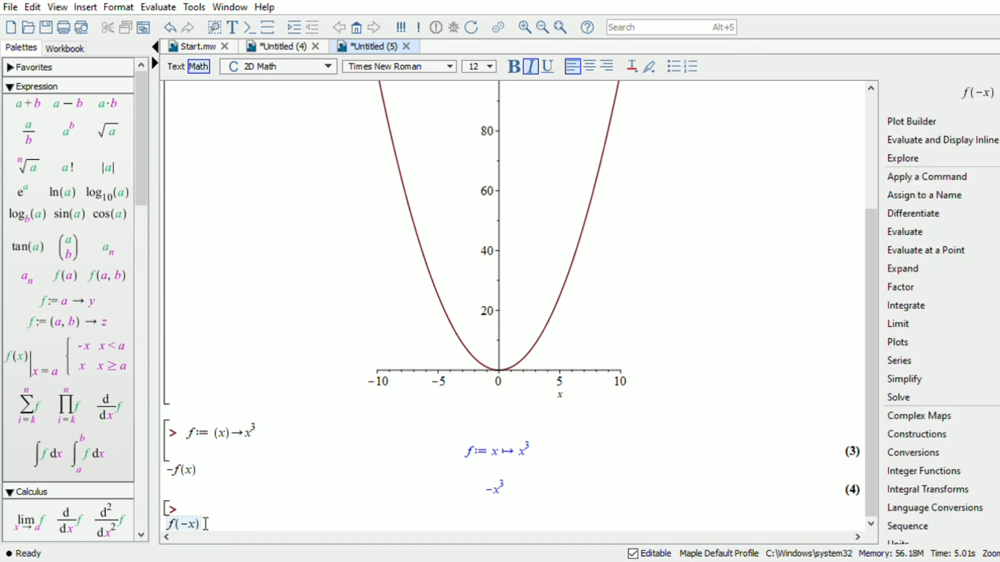
key("Return")
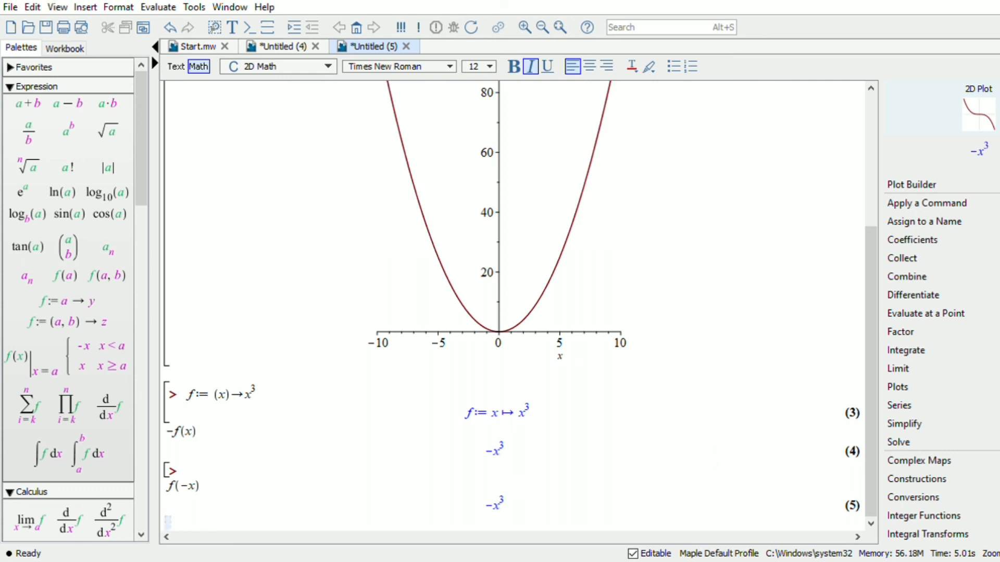
- Compare the output of f(-x) with the output of -f(x) and the definition of the cubic function
scroll(900, 396, "down", 2)
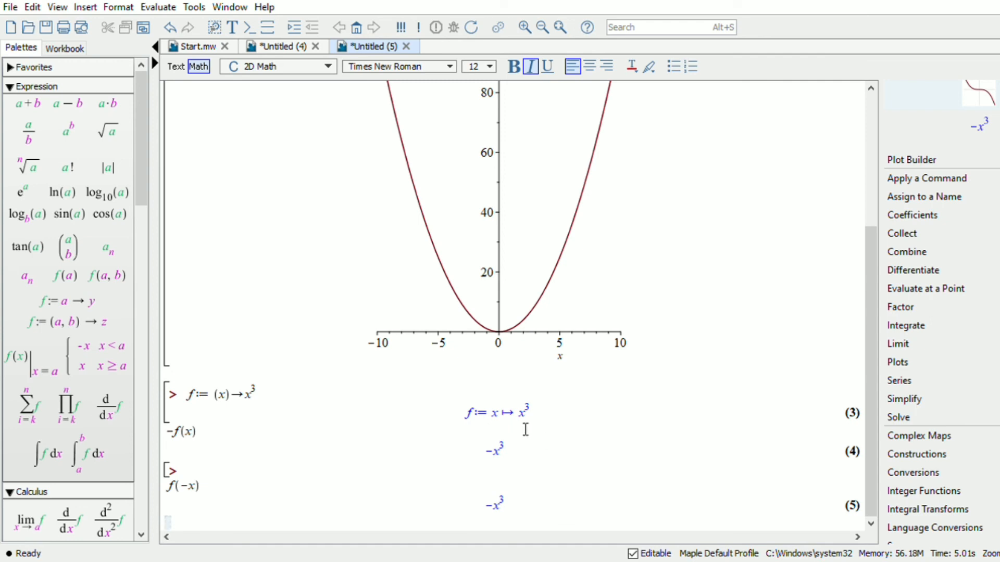
left_click(177, 492)
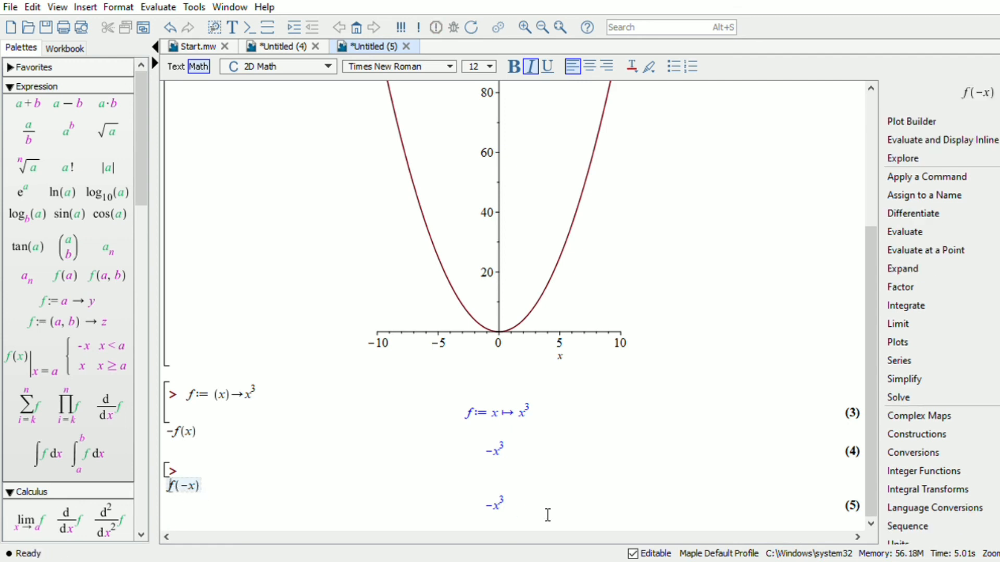
left_click(494, 505)
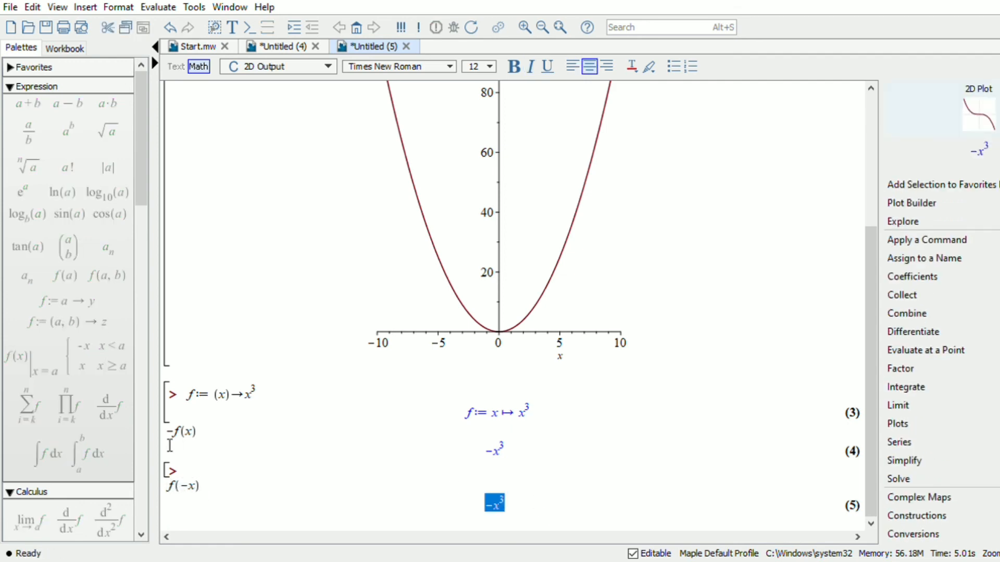
left_click(172, 440)
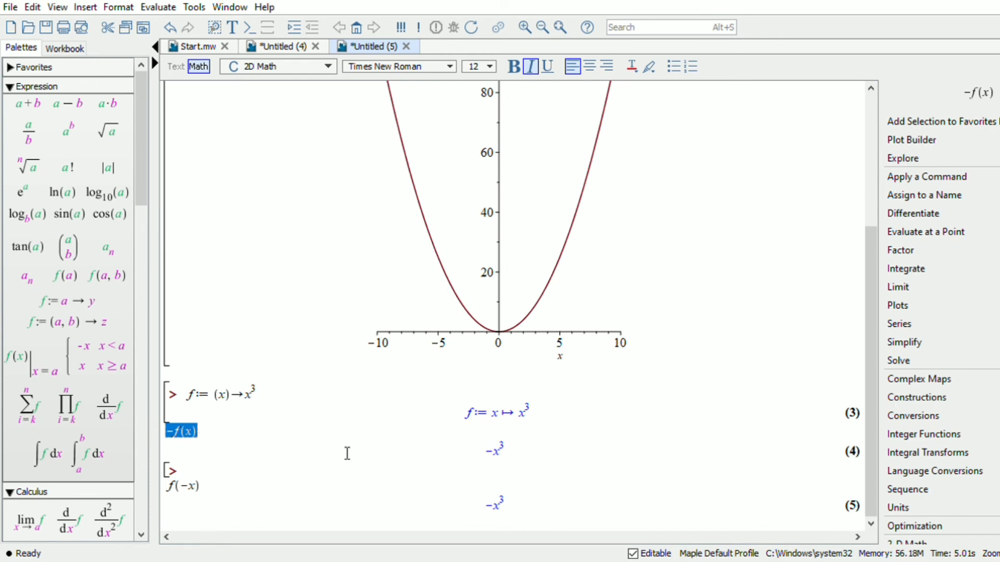
left_click(498, 454)
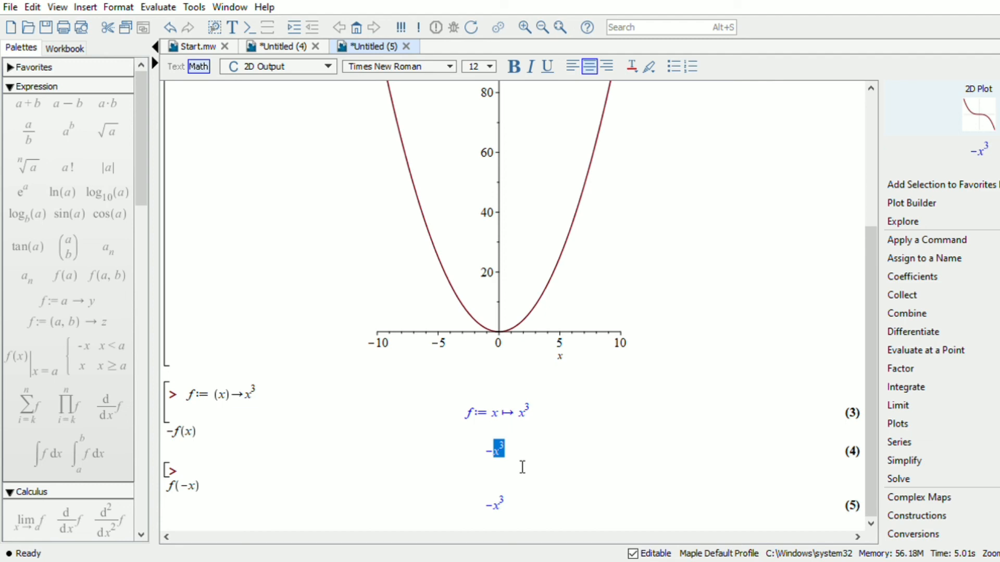
left_click(556, 415)
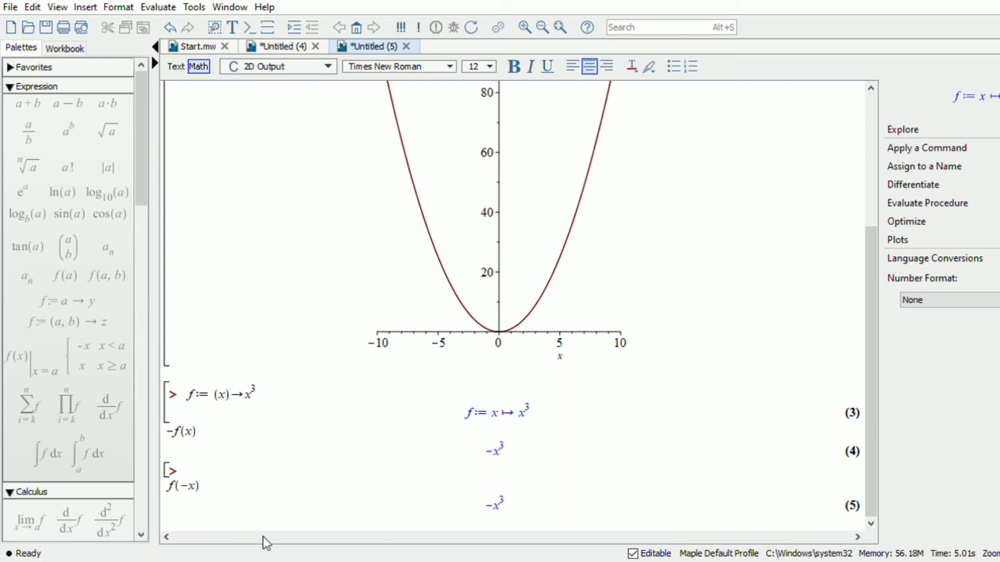
- Plot the cubic function with plot(x^3) at a new execution prompt below the f(-x) result
left_click(251, 524)
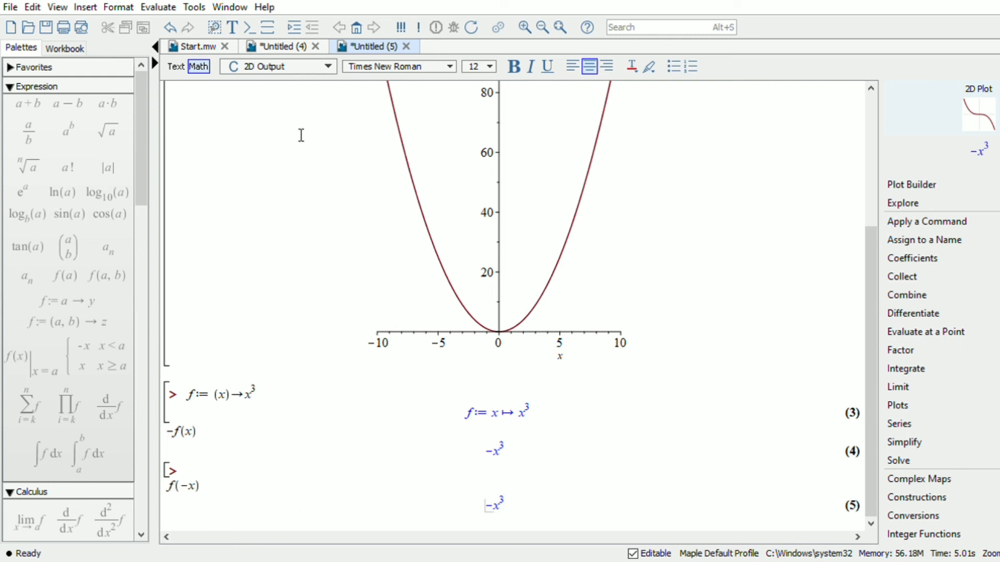
left_click(247, 32)
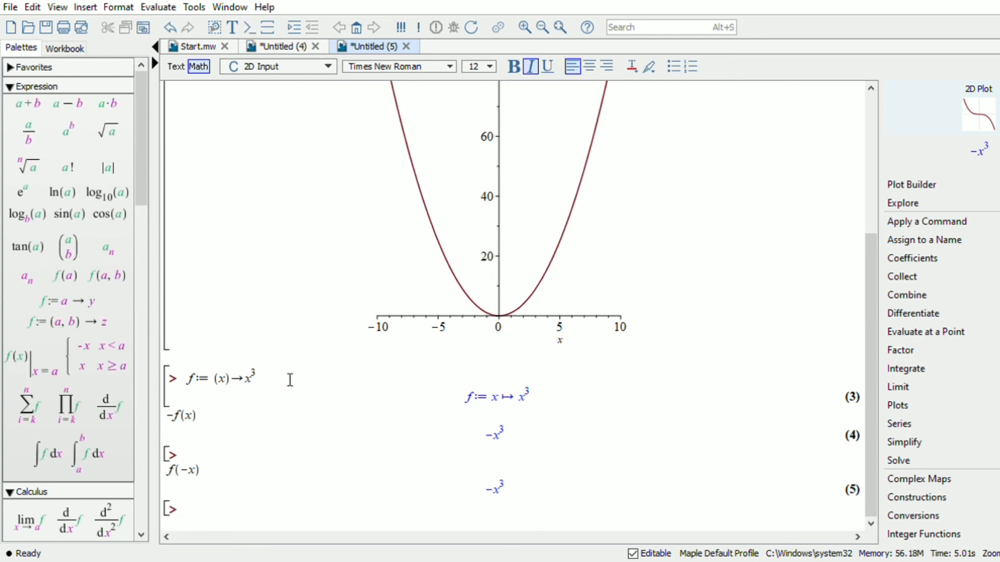
type("plo")
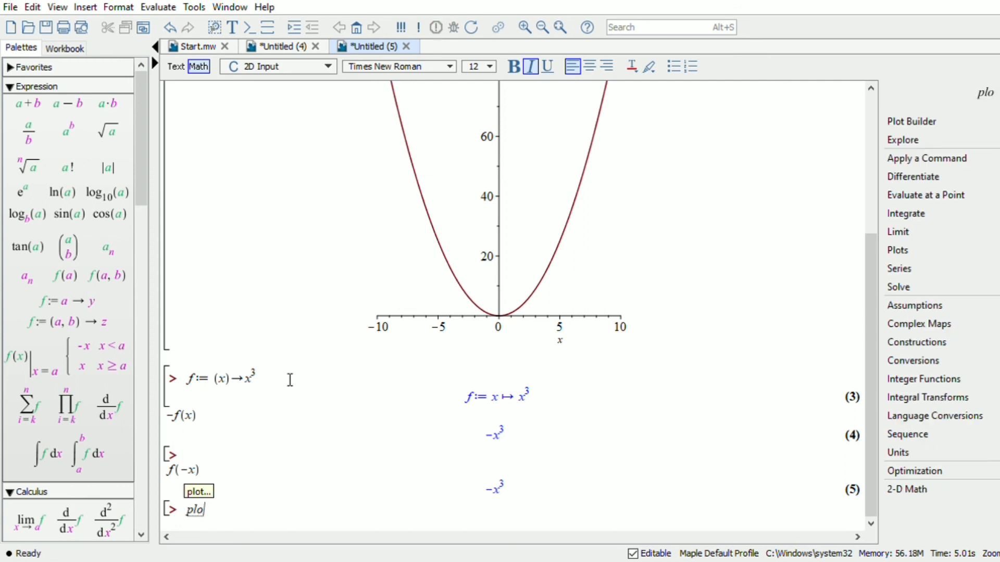
type("t(x")
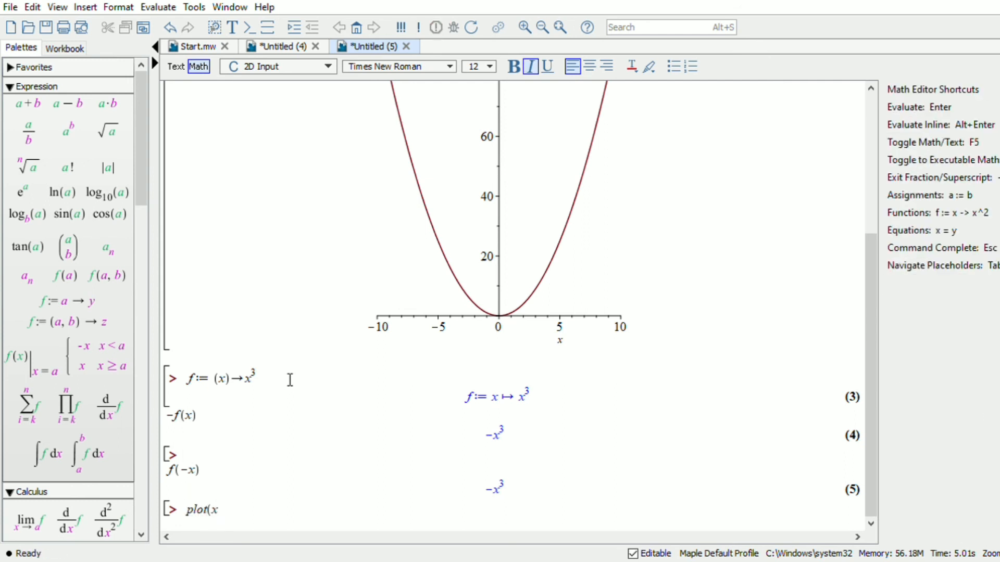
type("^3")
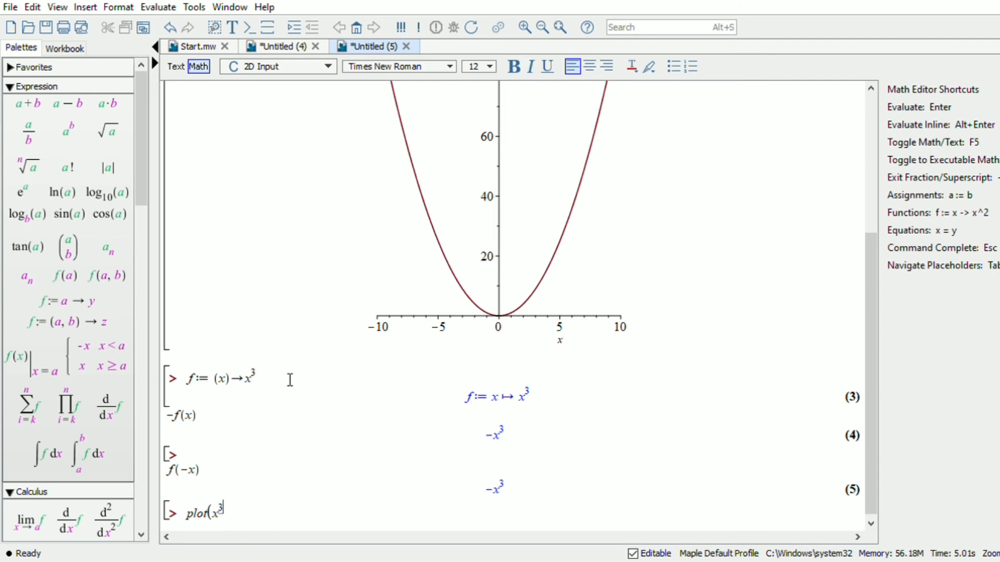
key("Right")
type(")")
key("Return")
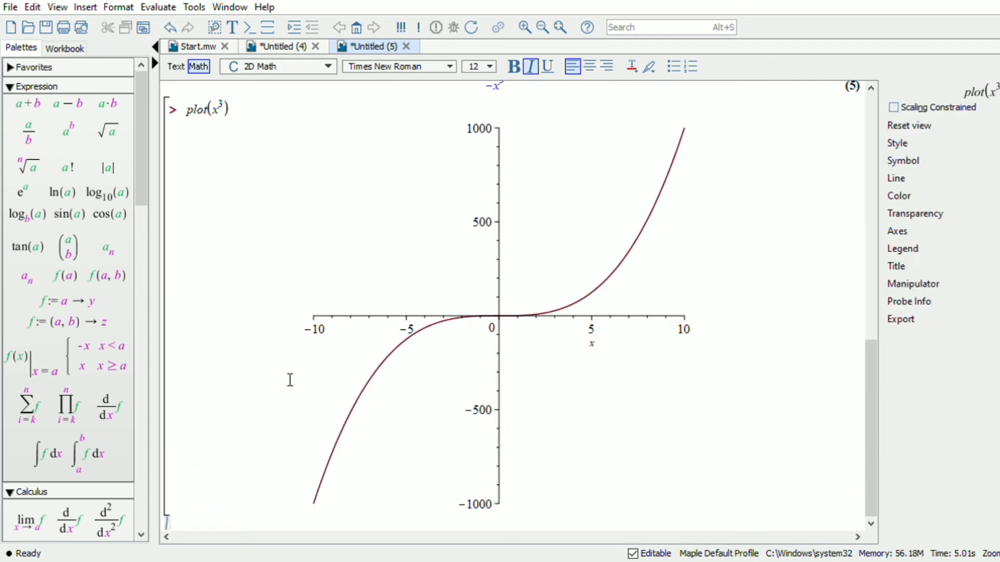